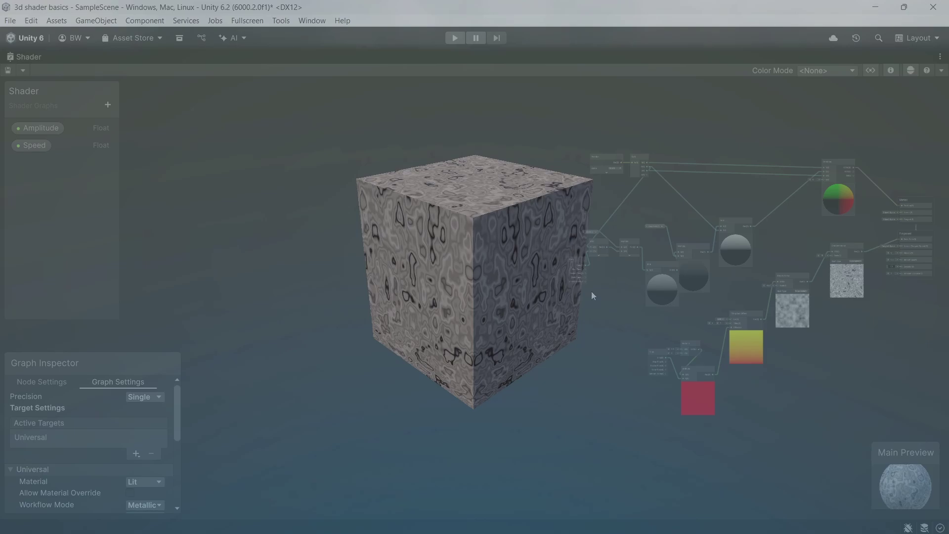
middle_click_drag(711, 274, 463, 282)
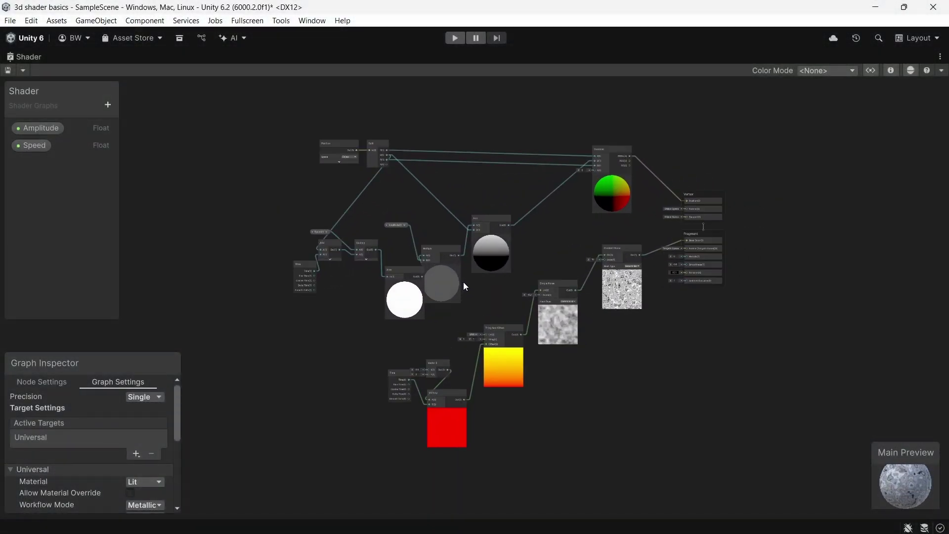
scroll(464, 282, "up", 3)
middle_click_drag(595, 265, 522, 321)
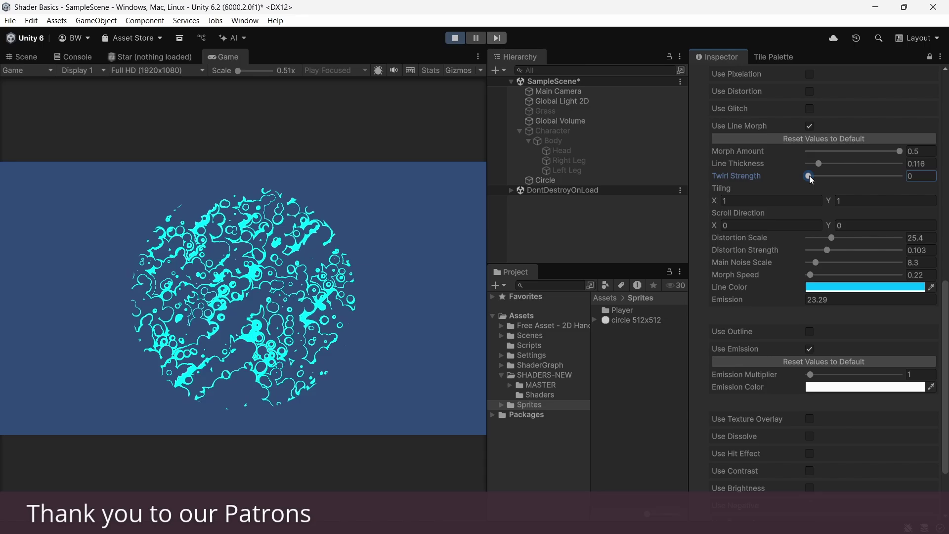
Step: Raise the Twirl Strength of the circle's line morph effect to 12.4
left_click_drag(809, 176, 821, 179)
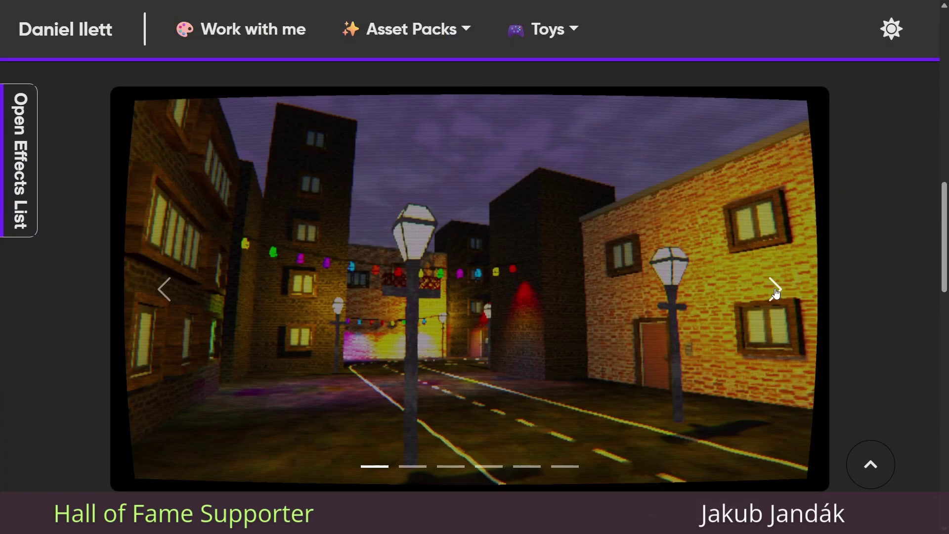
Step: Page through the retro effect showcase images in the asset pack website's carousel
left_click(768, 292)
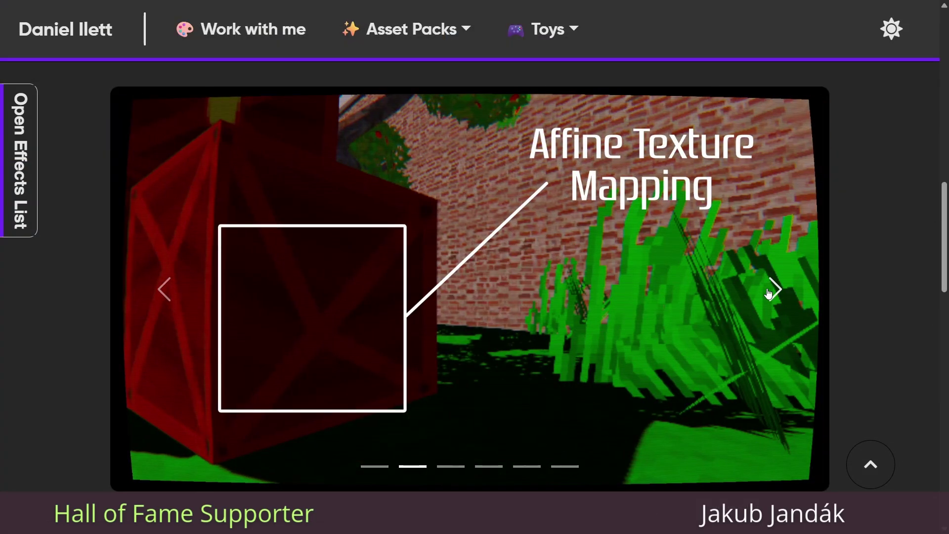
left_click(769, 293)
left_click(768, 293)
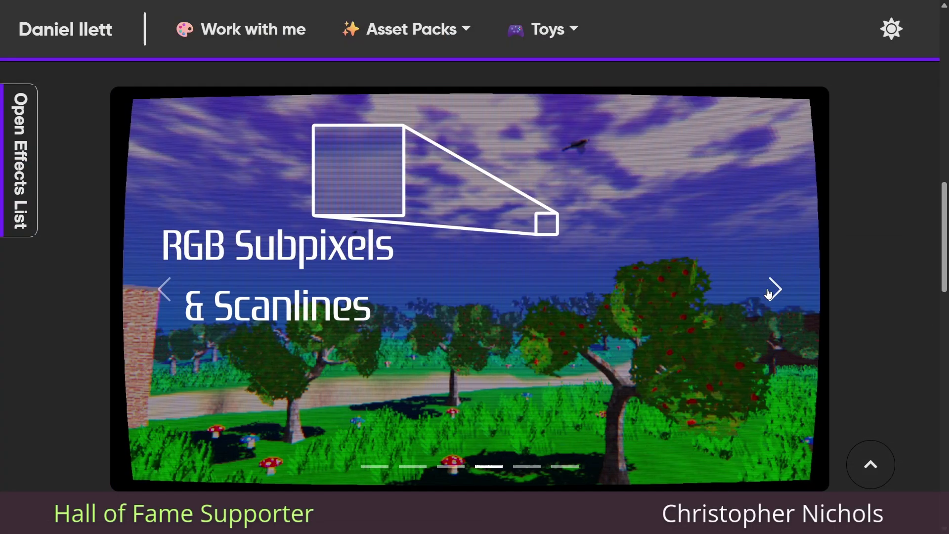
left_click(769, 293)
left_click(770, 291)
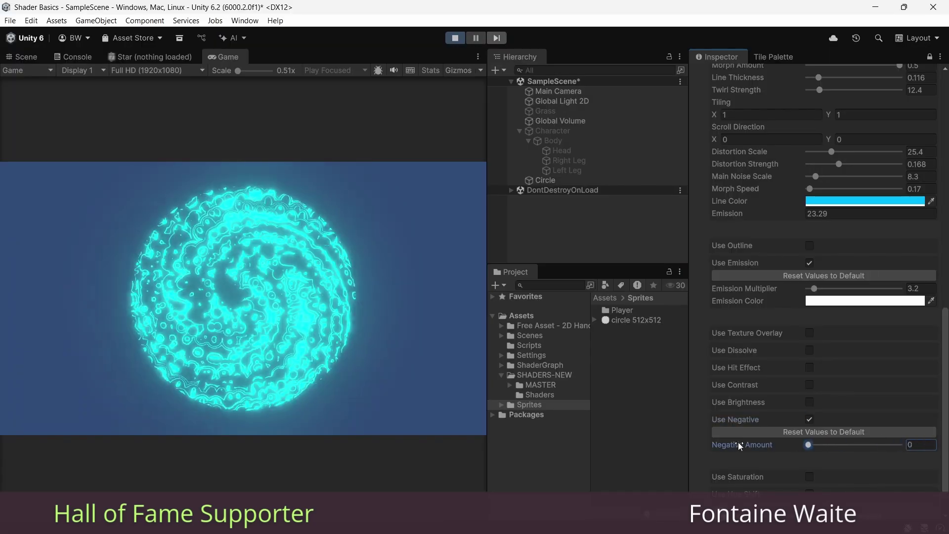
Step: Turn off the circle's Negative effect and try a Brightness Amount of 1, leaving Brightness switched off
left_click(809, 419)
left_click(809, 402)
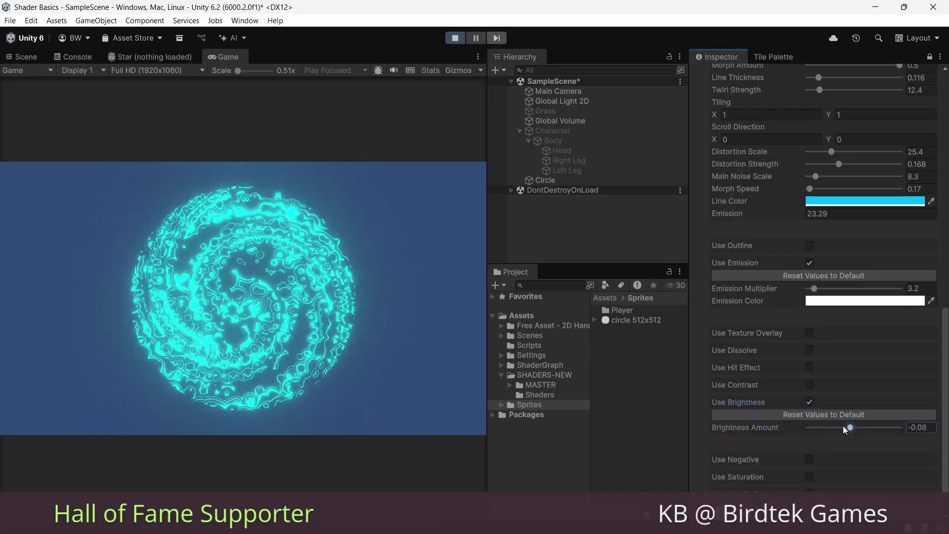
mouse_move(848, 428)
left_mouse_down()
mouse_move(770, 429)
mouse_move(840, 428)
left_mouse_up()
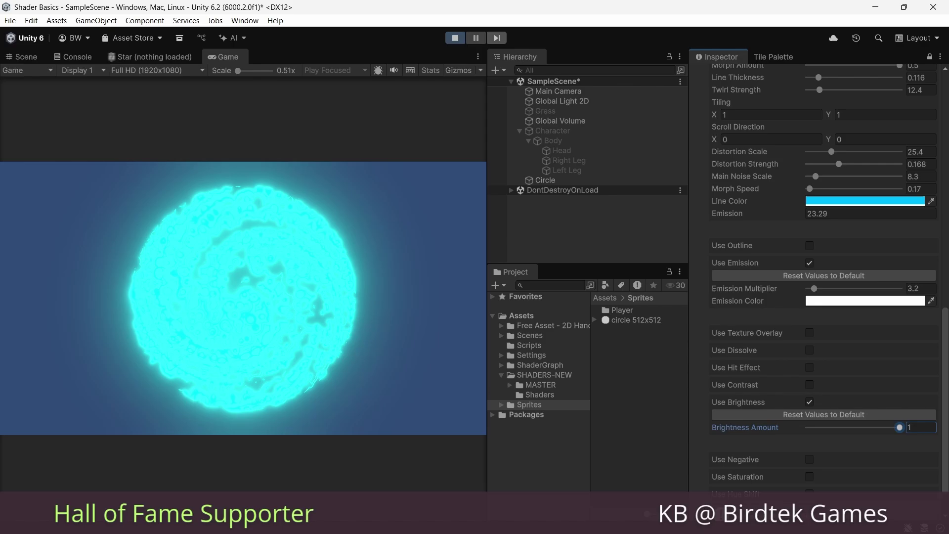
left_click(809, 401)
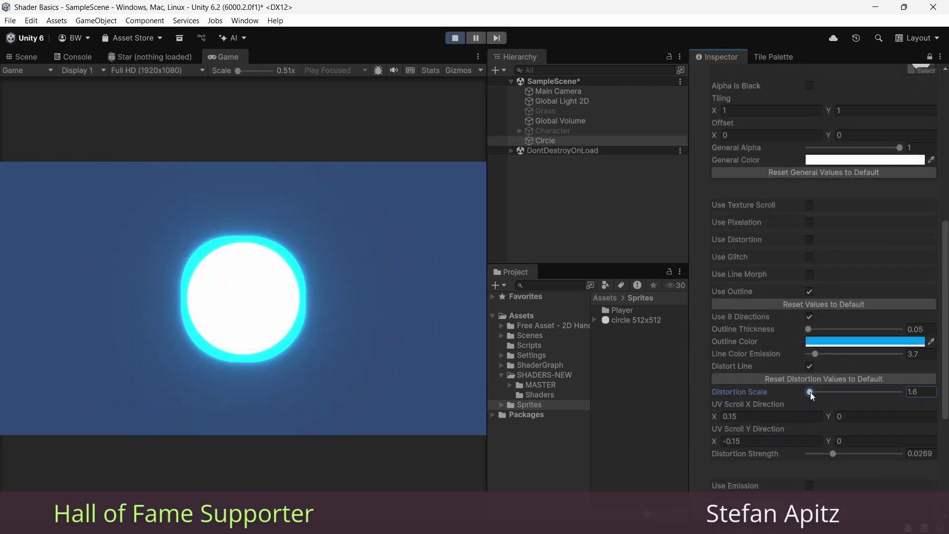
Step: Set the circle outline's Distortion Scale to 34.6, then enable Use Distortion and adjust its settings
left_click_drag(810, 392, 840, 393)
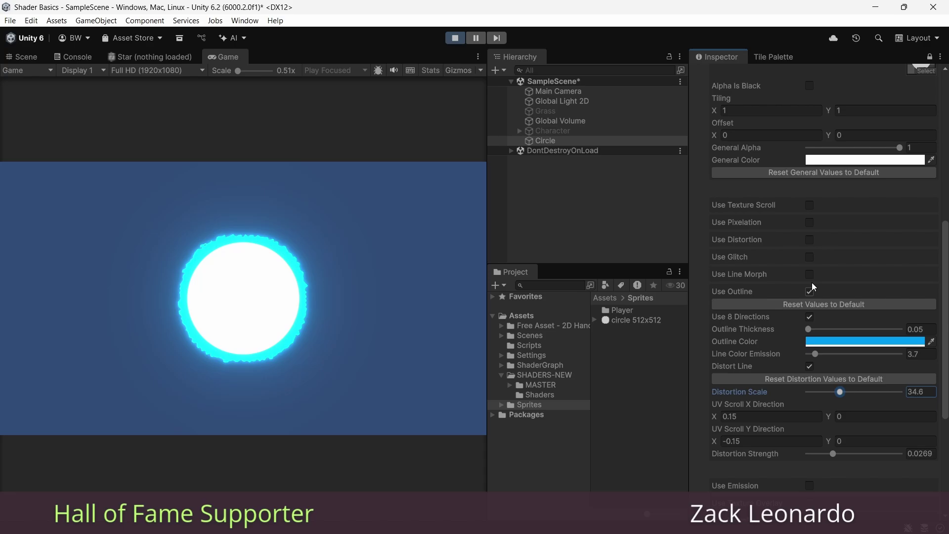
left_click(809, 239)
mouse_move(821, 267)
left_mouse_down()
mouse_move(834, 267)
mouse_move(825, 265)
left_mouse_up()
left_click_drag(833, 327, 863, 327)
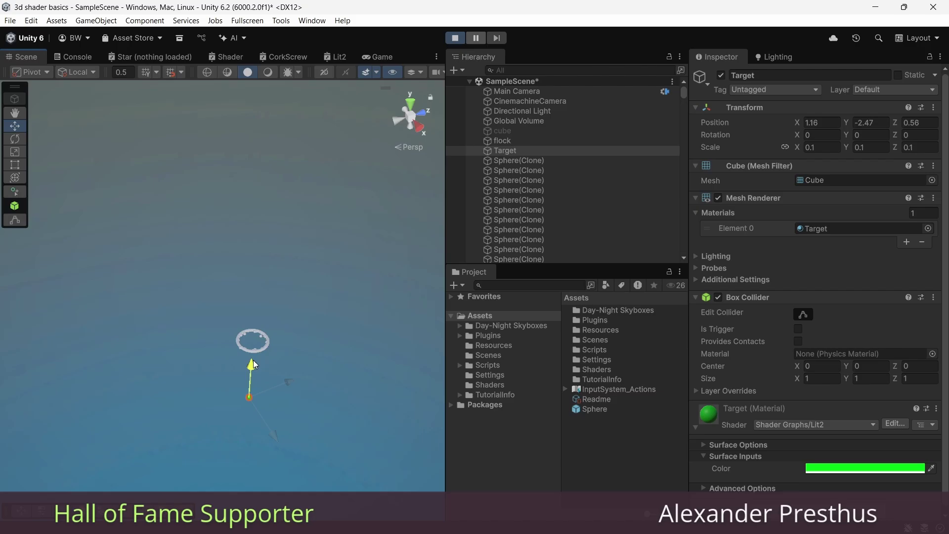
Step: Move the Target object upward along its Y axis in the scene
left_click_drag(261, 293, 276, 169)
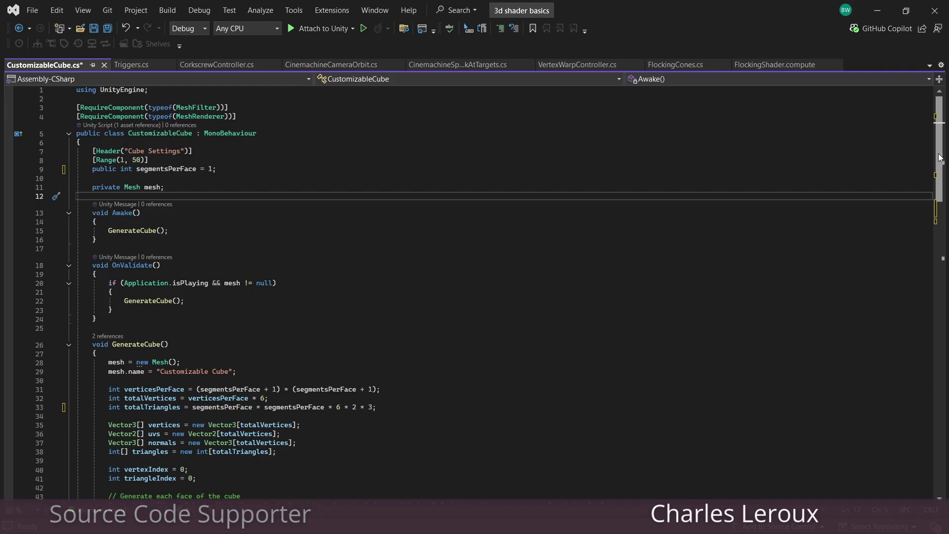
Step: In Visual Studio, review the GenerateCube code, save CustomizableCube.cs and minimize the editor
scroll(788, 247, "down", 7)
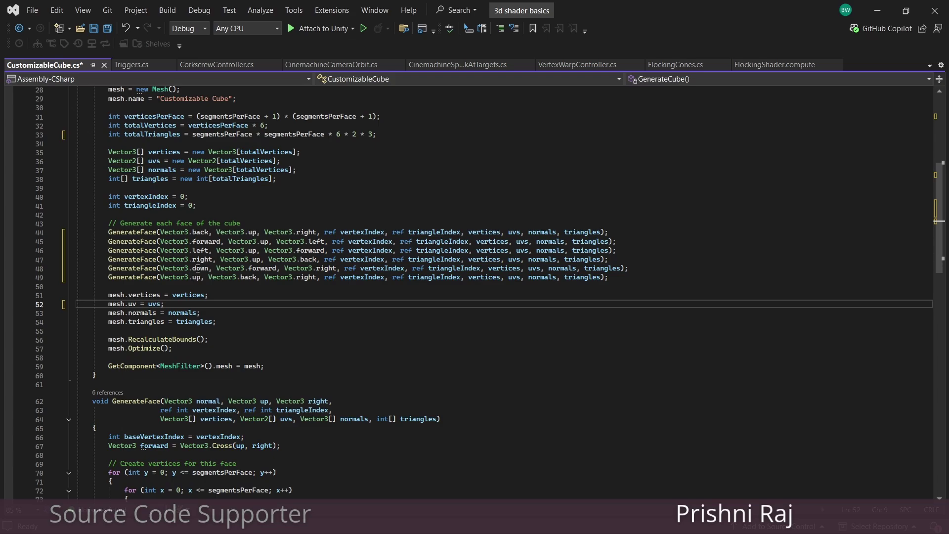
key("ctrl+s")
left_click(884, 11)
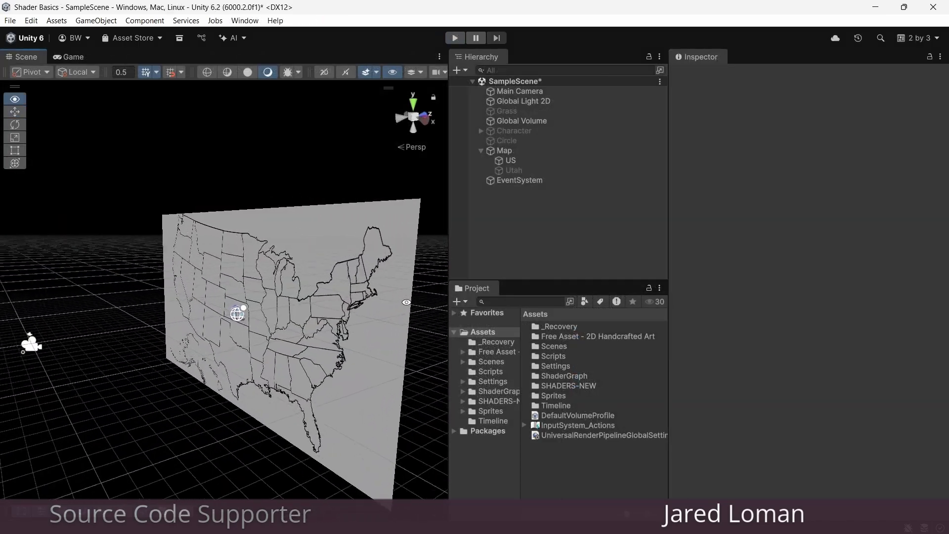
left_click_drag(407, 302, 607, 294, "alt")
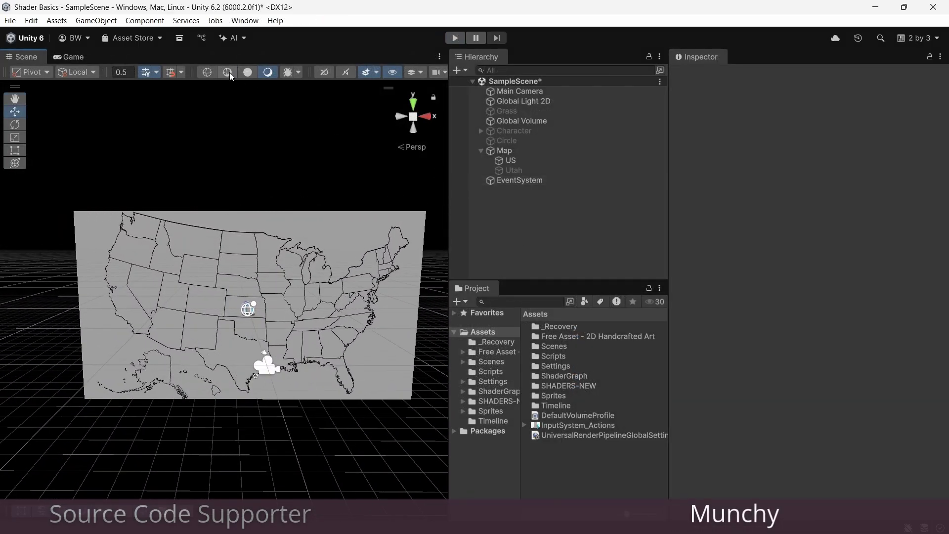
left_click_drag(249, 254, 426, 295, "alt")
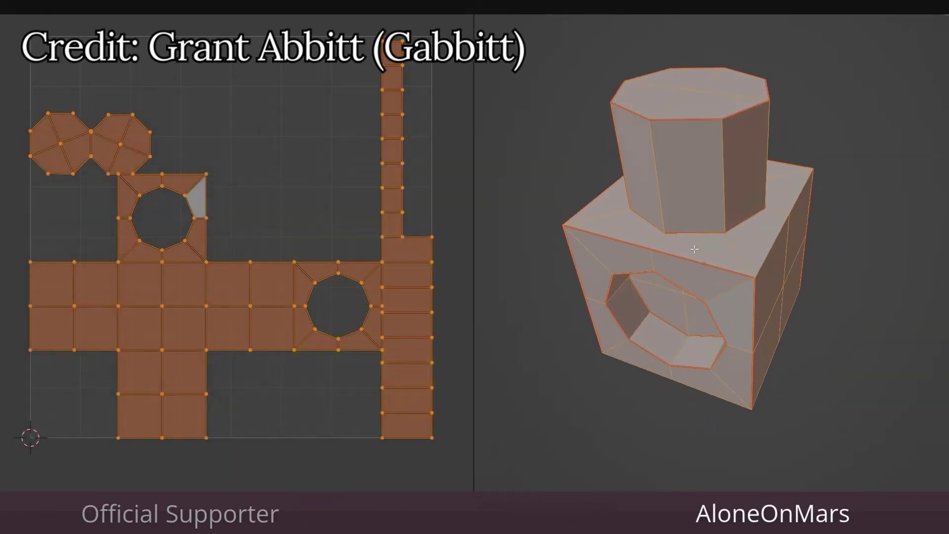
Step: In Blender, clear the selection and mark seams on the box's upper side edge and on the lower edge of its holed face
key("alt+a")
key("ctrl+e")
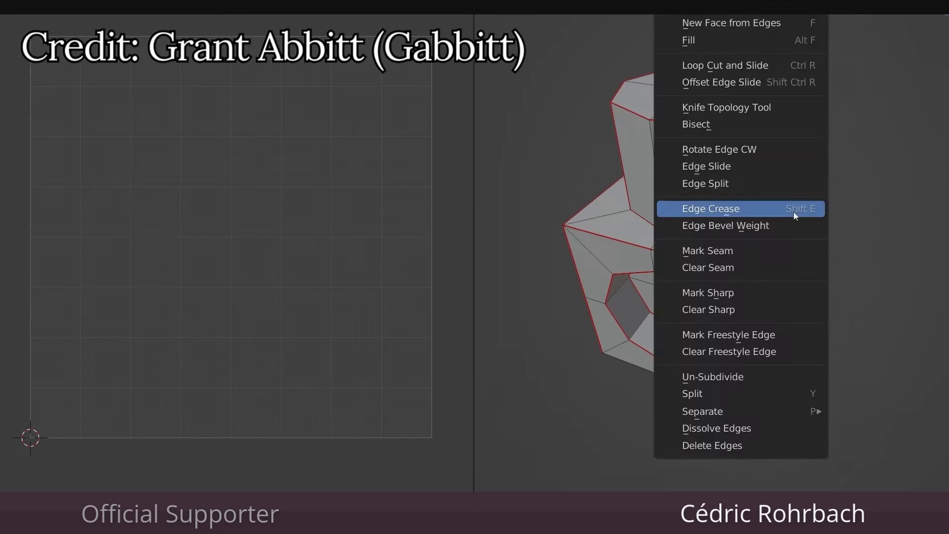
left_click(768, 250)
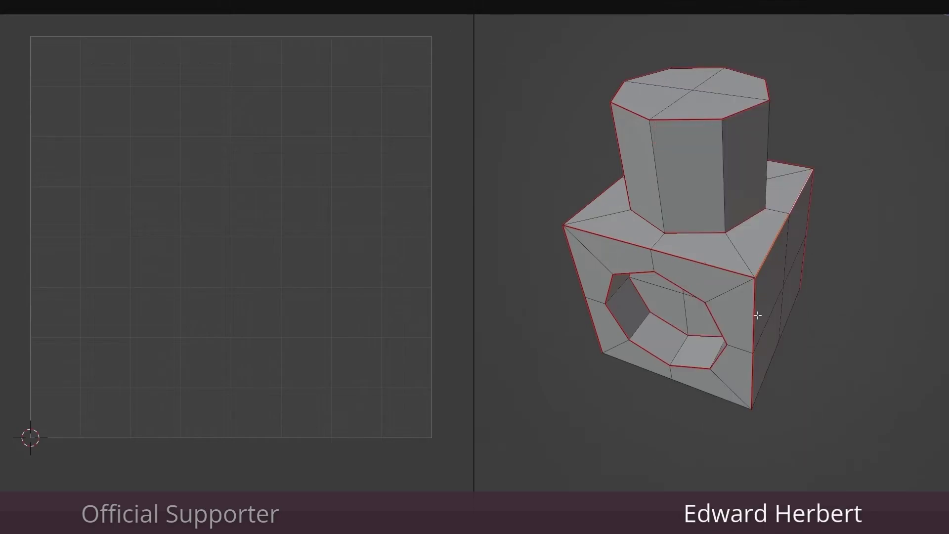
middle_click_drag(757, 316, 724, 334)
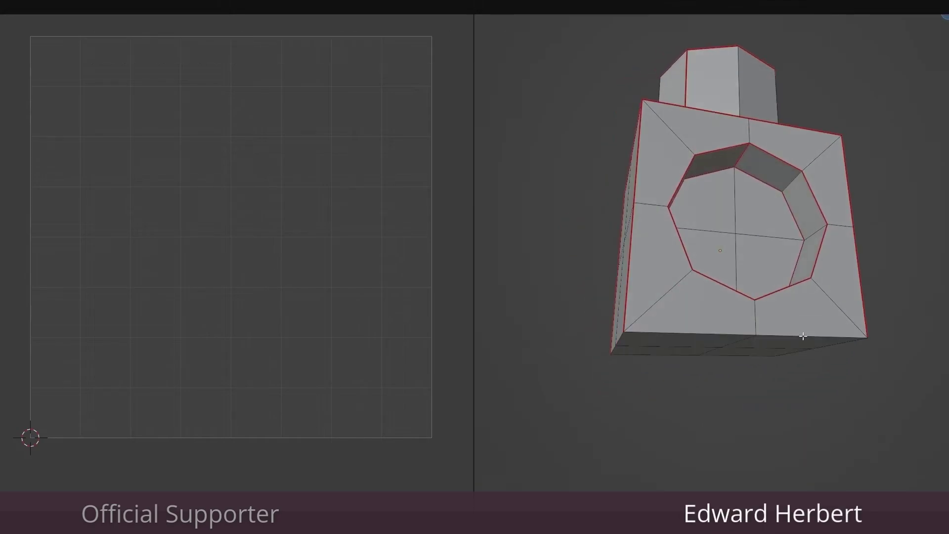
key("ctrl+e")
left_click(730, 333)
Step: Unwrap the UVs of the whole mesh along its seams and inspect the checker texture on the model
key("a")
key("u")
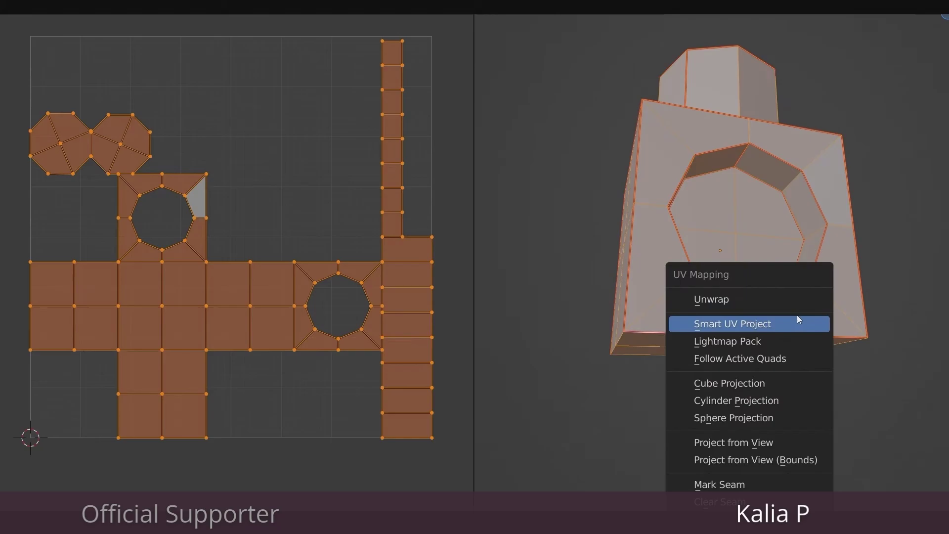
left_click(786, 299)
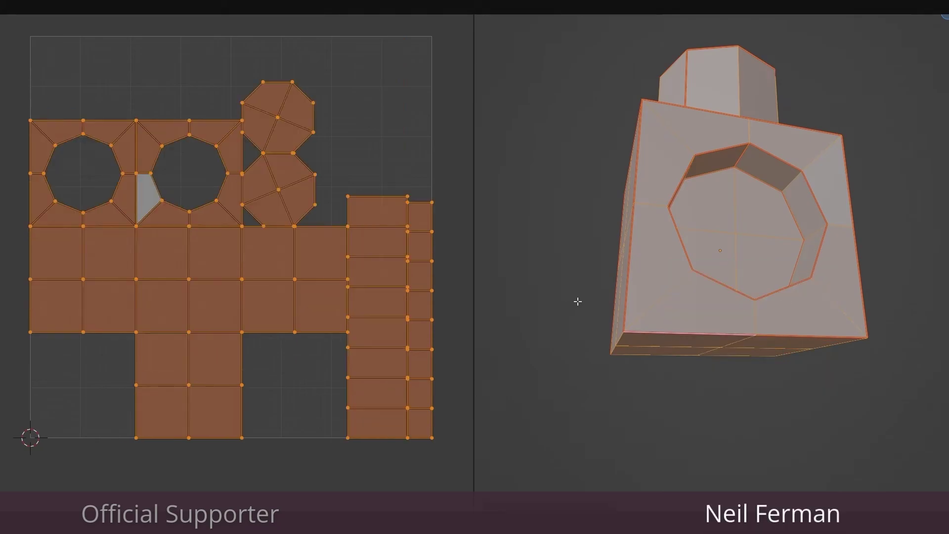
middle_click_drag(793, 265, 811, 233)
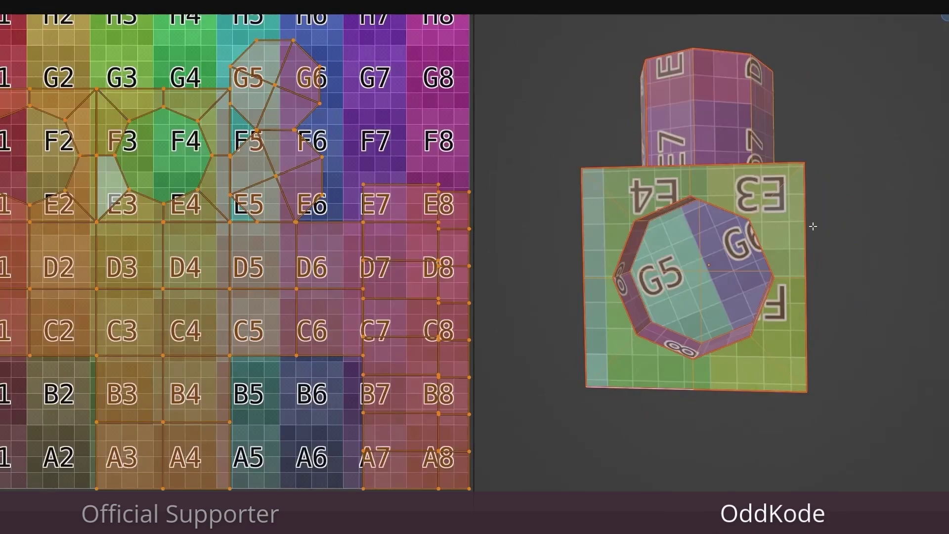
middle_click_drag(813, 227, 802, 266)
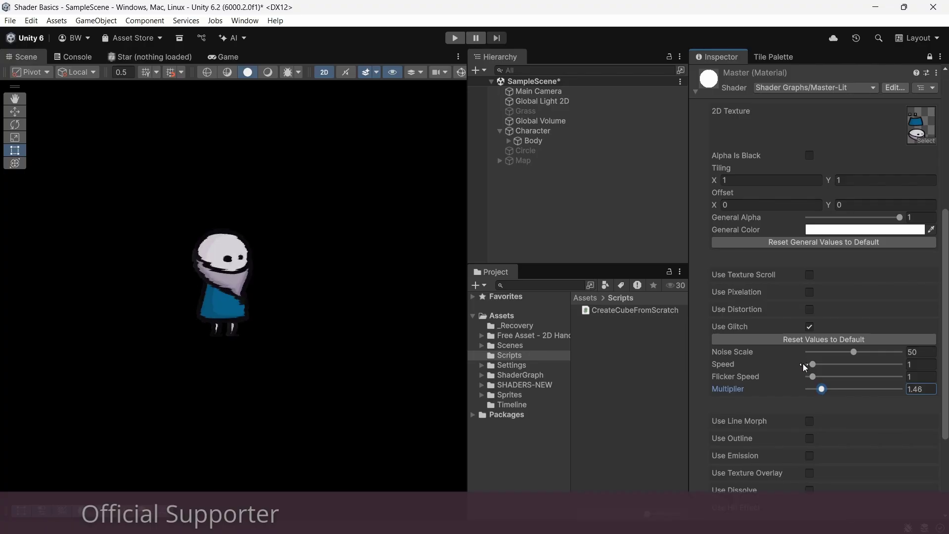
Step: In Unity, enable Use Pixelation on the character's Master material and adjust its Pixel Resolution
left_click(809, 292)
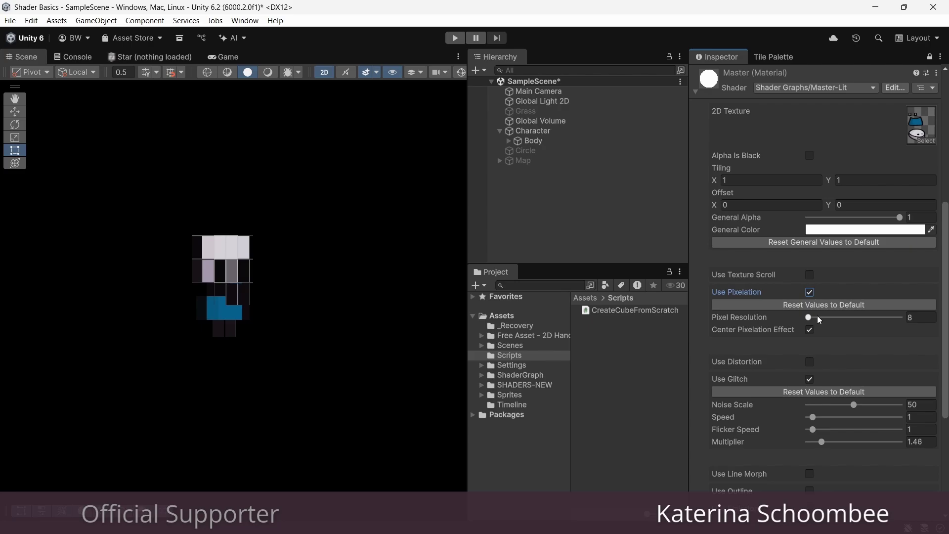
left_click_drag(817, 317, 821, 317)
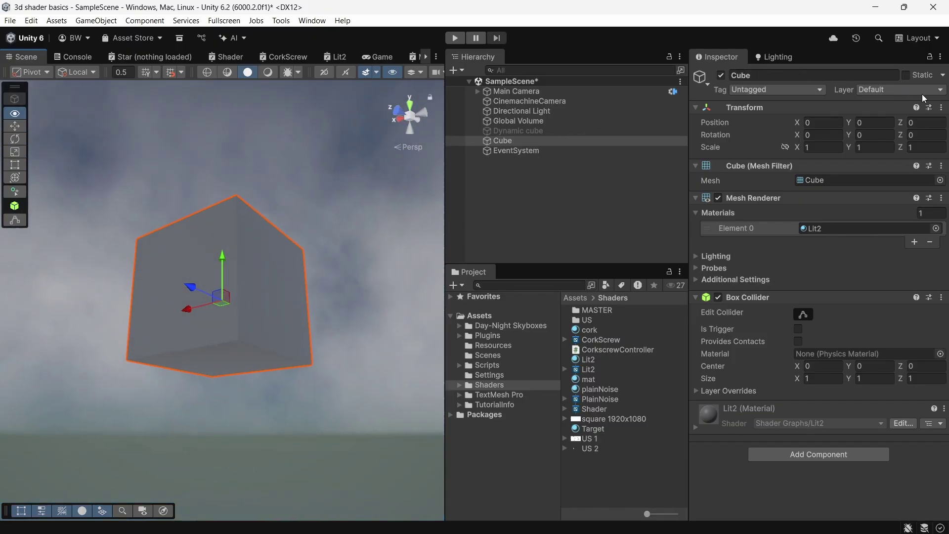
left_click_drag(115, 133, 233, 173, "alt")
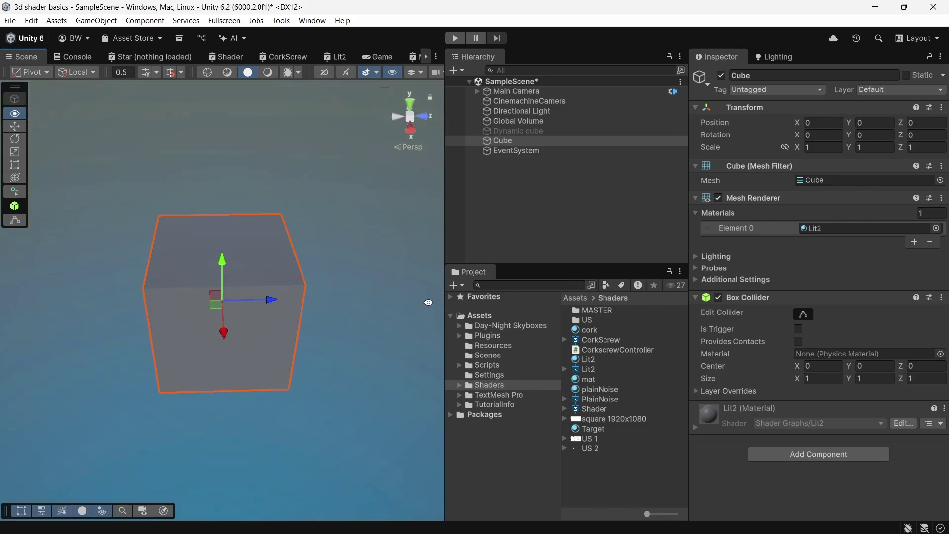
scroll(189, 310, "up", 3)
left_click_drag(197, 313, 236, 245, "alt")
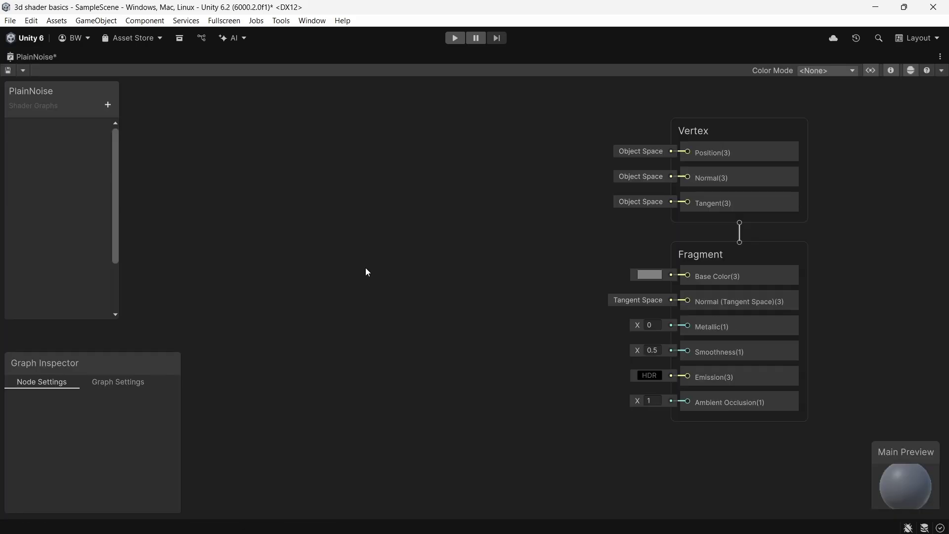
Step: Add a Gradient Noise node to the PlainNoise graph and connect its output to the fragment Base Color
key("space")
type("gradient noise")
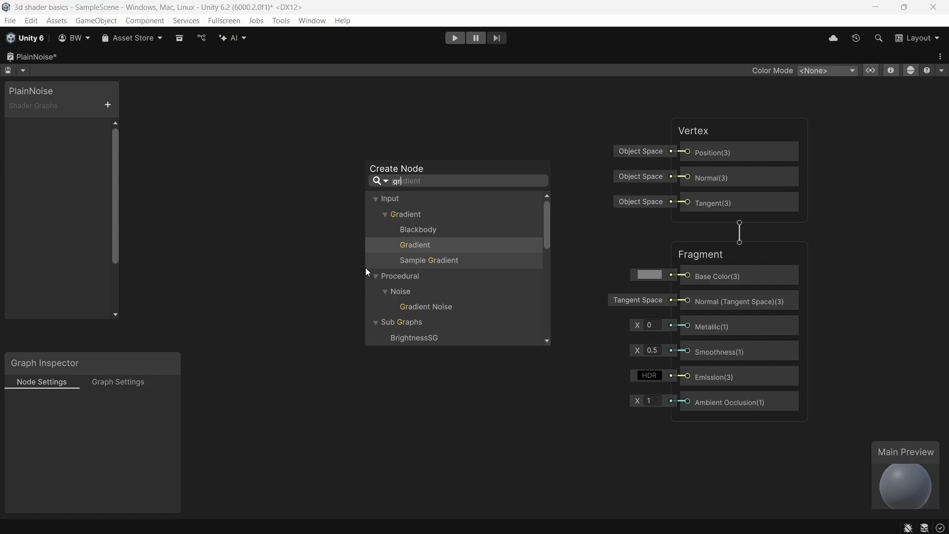
key("Return")
left_click_drag(484, 317, 557, 300)
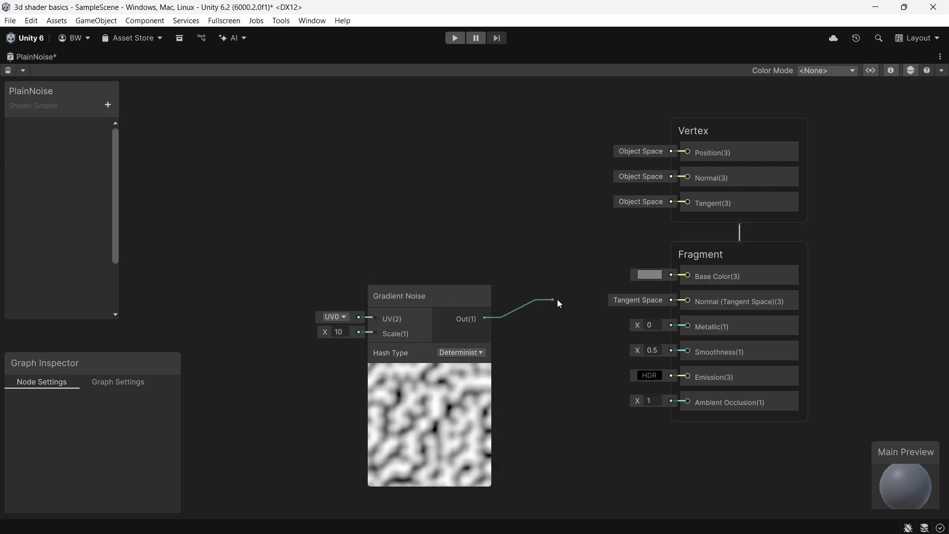
left_click_drag(680, 275, 680, 274)
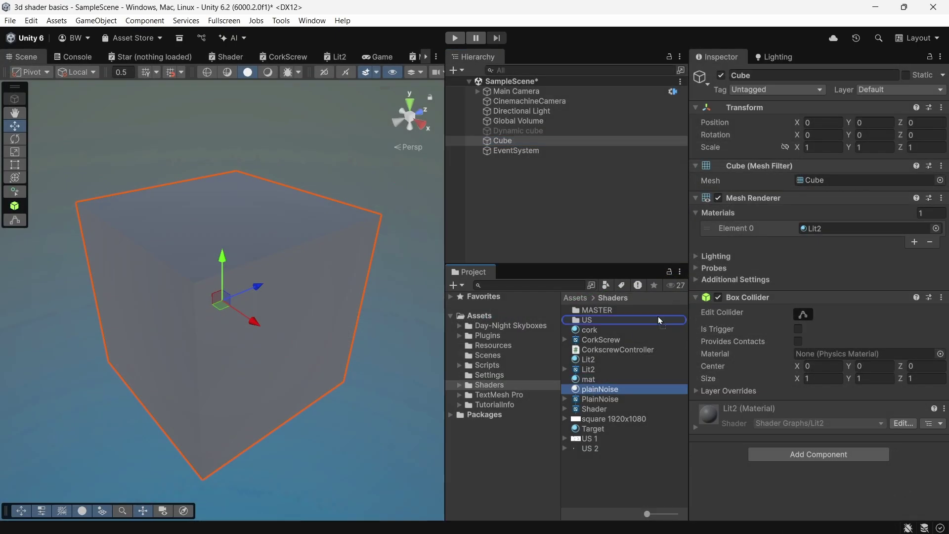
Step: Assign the plainNoise material to the Cube's Mesh Renderer and inspect the noise on its faces
left_click_drag(657, 316, 826, 230)
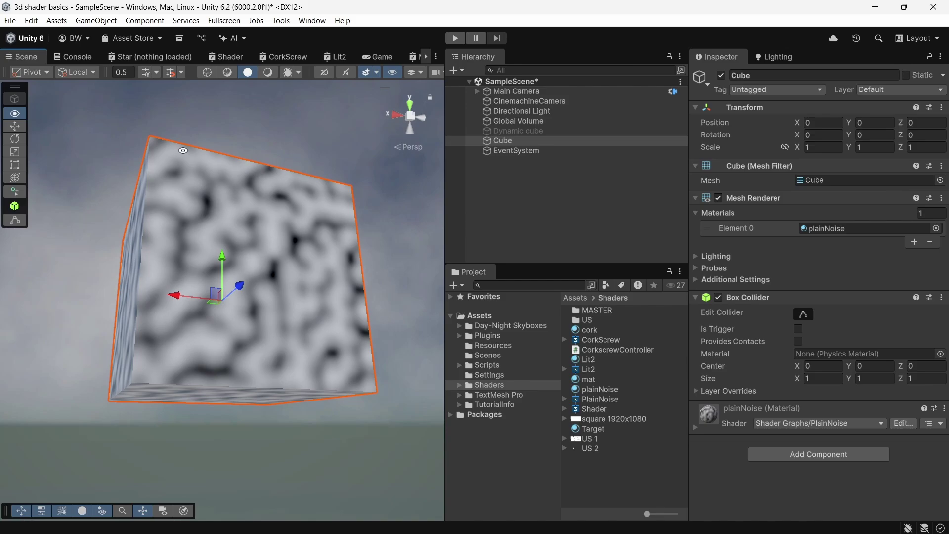
left_click_drag(183, 150, 902, 360, "alt")
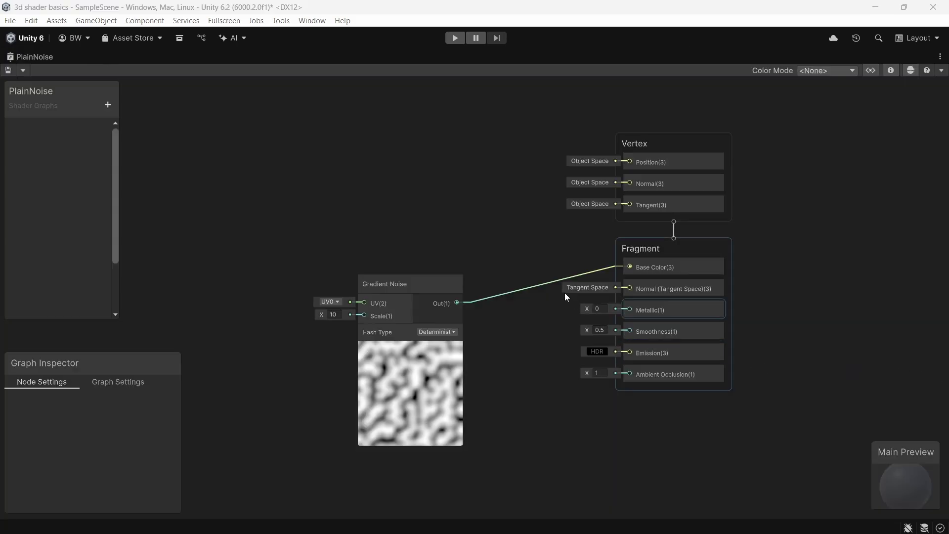
Step: Add a Tiling And Offset node to the PlainNoise graph and connect it to the Gradient Noise node's UV input
middle_click_drag(506, 221, 735, 207)
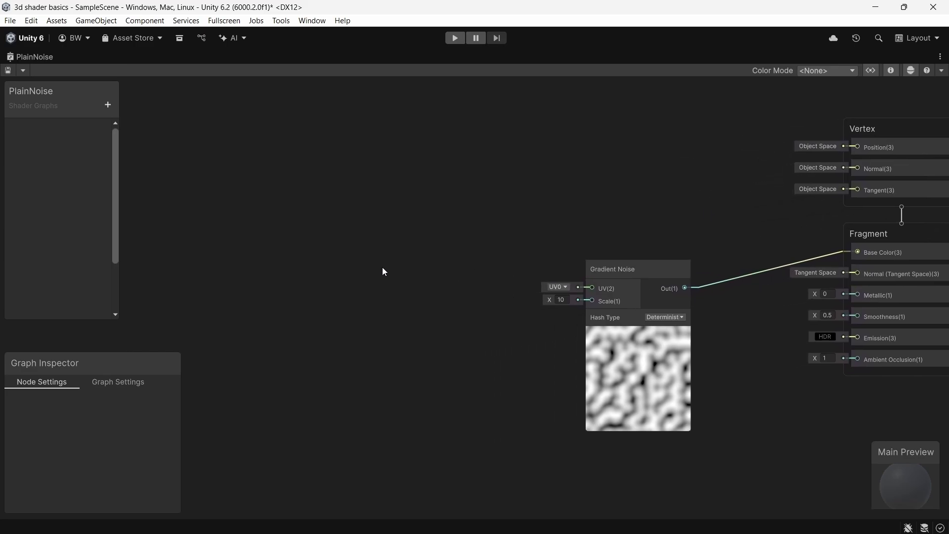
key("space")
type("tiling")
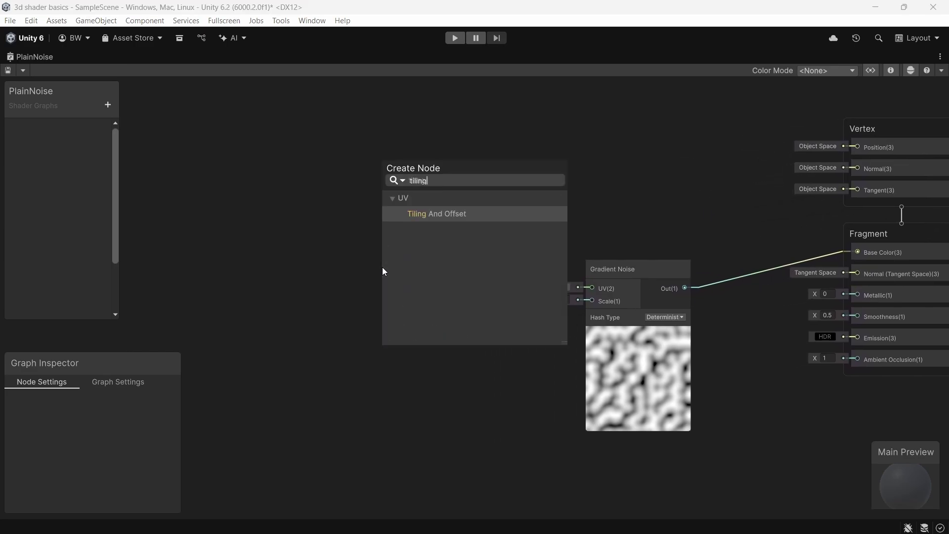
key("Escape")
left_click_drag(411, 283, 409, 269)
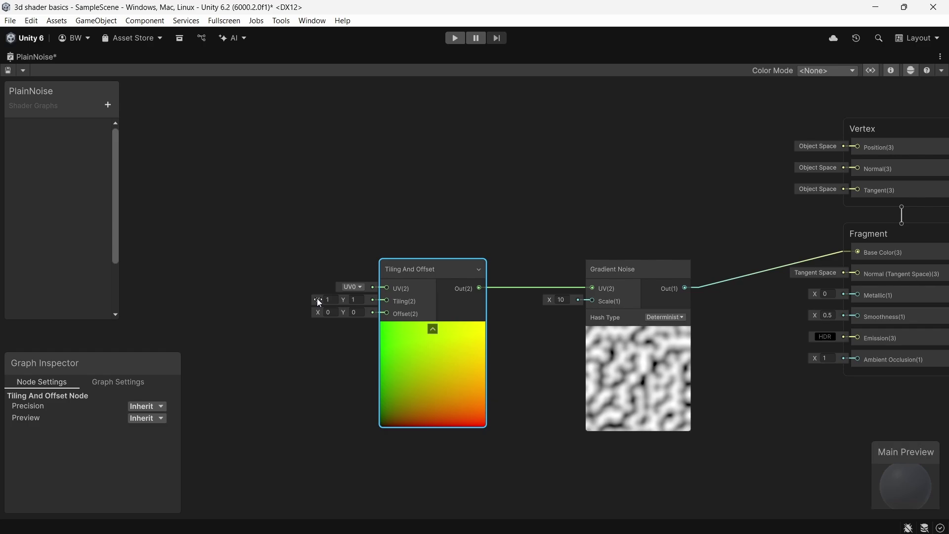
Step: Vary the Tiling And Offset node's X offset, and drive its Offset input with the Time output of a new Time node
mouse_move(317, 299)
left_mouse_down()
mouse_move(390, 295)
mouse_move(312, 313)
mouse_move(399, 306)
mouse_move(329, 299)
mouse_move(330, 311)
mouse_move(363, 307)
mouse_move(325, 307)
left_mouse_up()
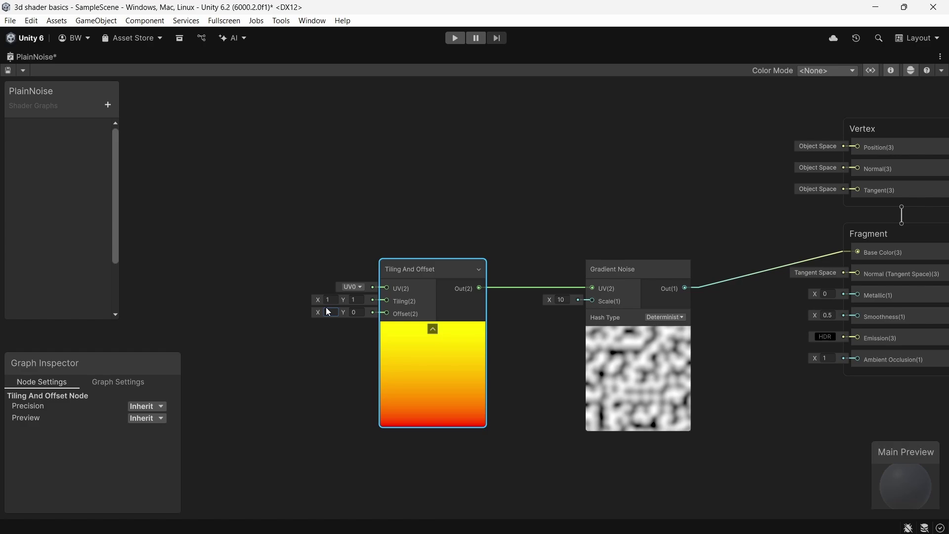
middle_click_drag(325, 307, 369, 317)
left_click(369, 320)
key("space")
type("time")
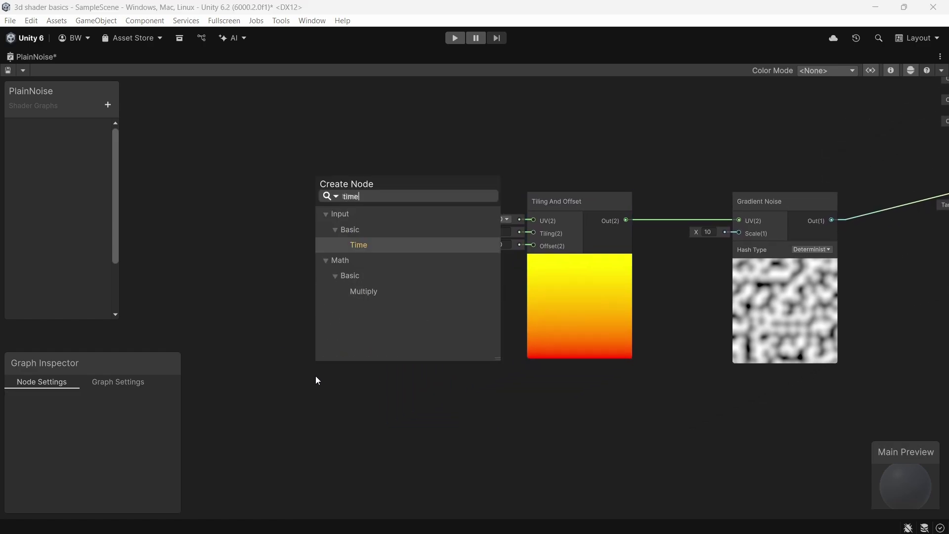
key("Return")
left_click_drag(373, 421, 437, 372)
left_click_drag(530, 244, 531, 245)
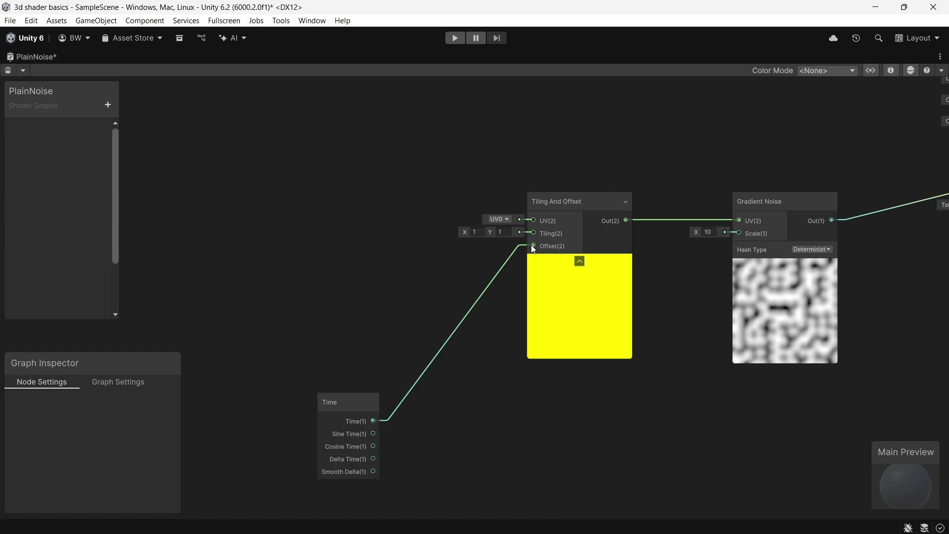
Step: Add a Vector 2 property named ScrollSpeed to the PlainNoise graph with a default X of 0.5
left_click(108, 104)
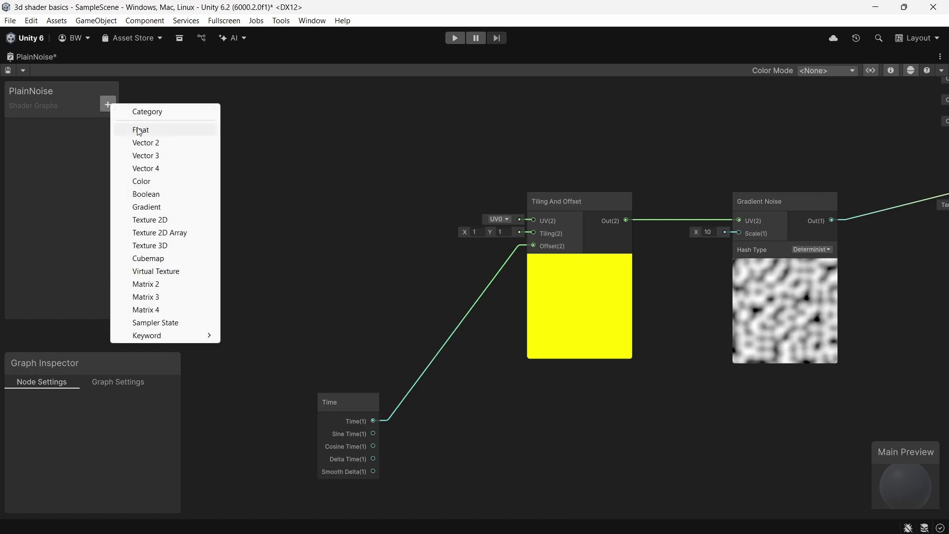
left_click(132, 146)
type("ScrollSpeed")
key("Return")
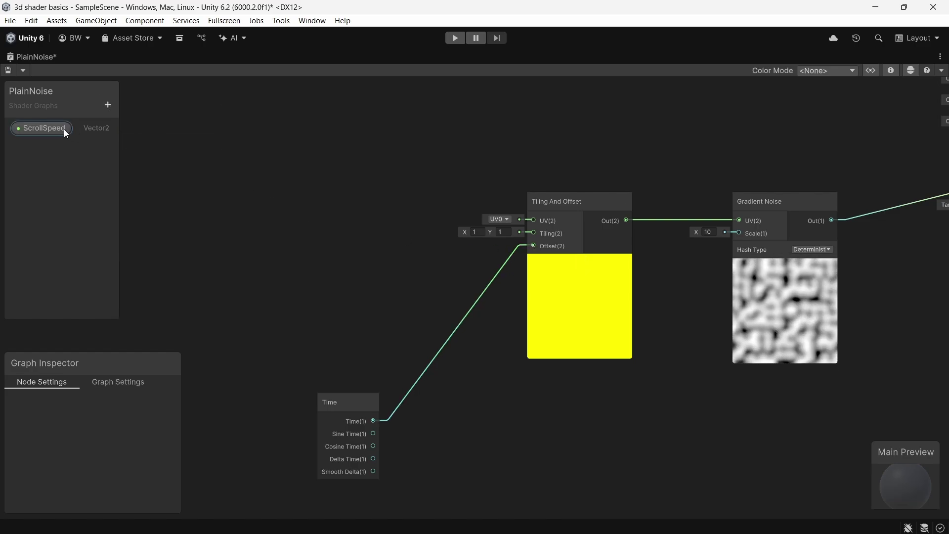
left_click(64, 129)
left_click(147, 493)
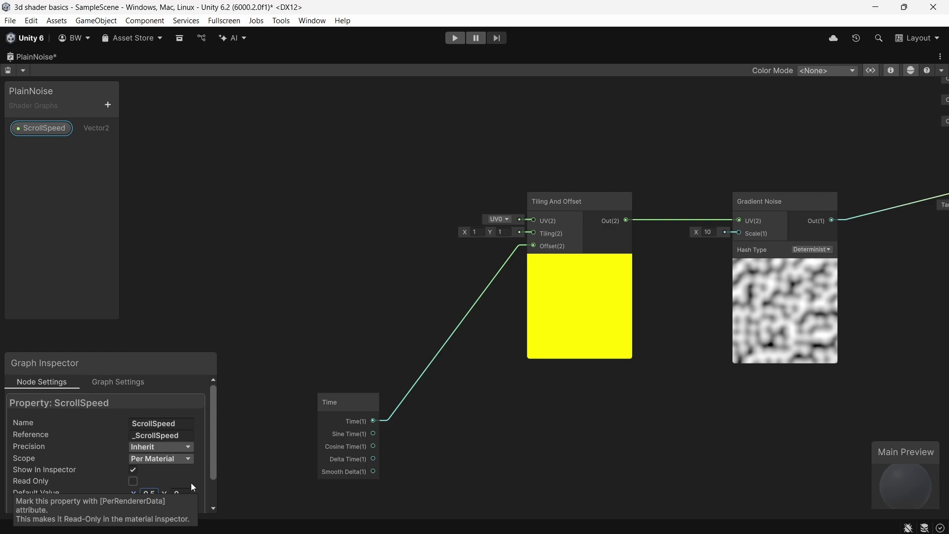
Step: Multiply ScrollSpeed by Time with a Multiply node feeding the Tiling And Offset node's Offset, and collapse the previews of both nodes
left_click_drag(383, 420, 402, 346)
type("mul")
key("Return")
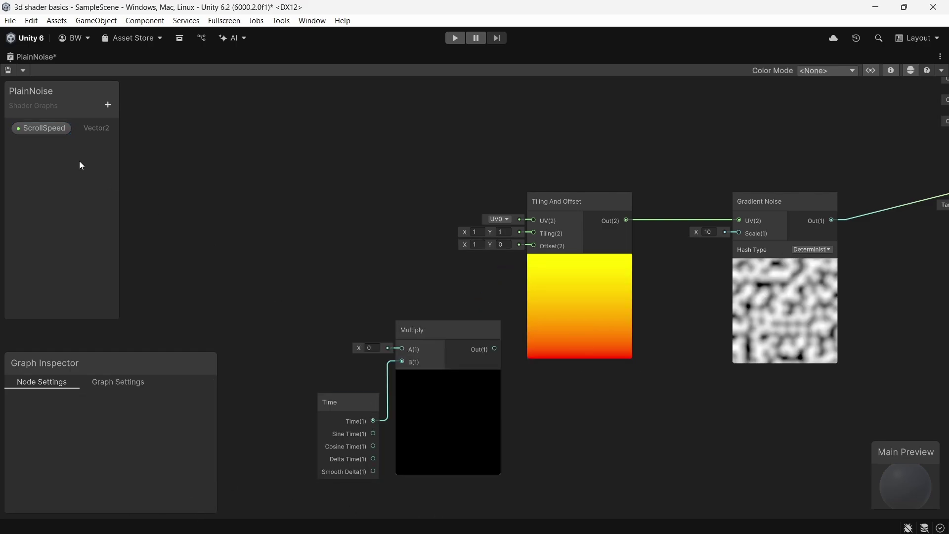
left_click_drag(41, 128, 405, 349)
left_click_drag(493, 349, 533, 245)
left_click(449, 380)
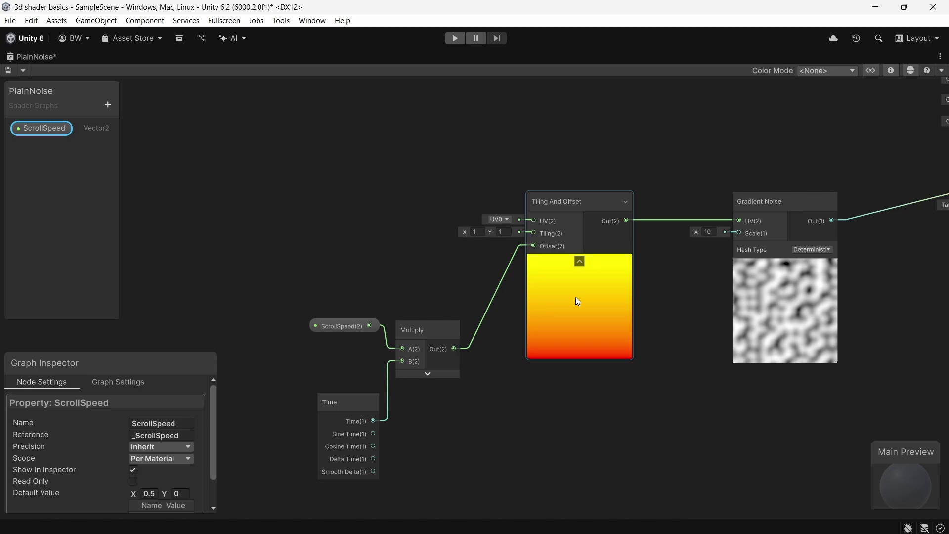
left_click(580, 260)
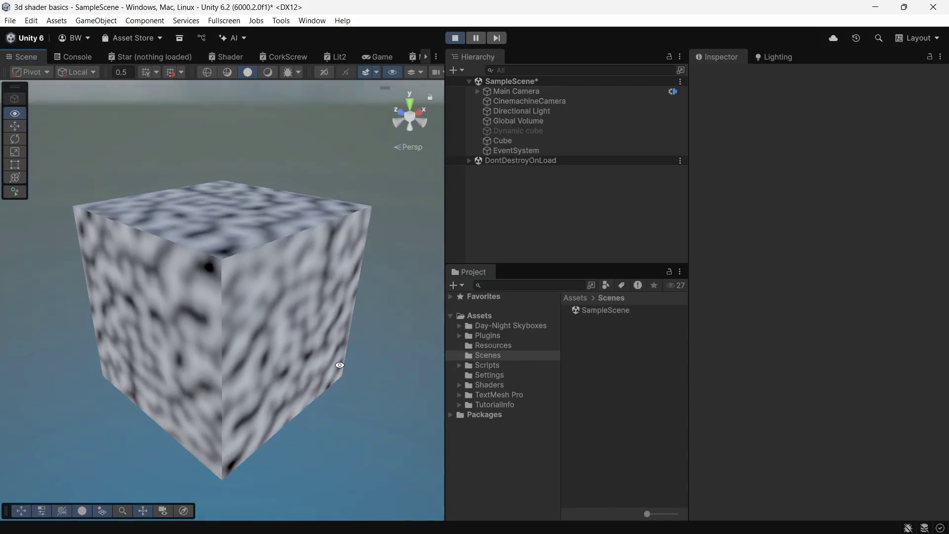
Step: Orbit around the cube to examine the scrolling noise in play mode, stop playing, and inspect the red-lined cube material
left_click_drag(340, 365, 839, 486, "alt")
key("ctrl+p")
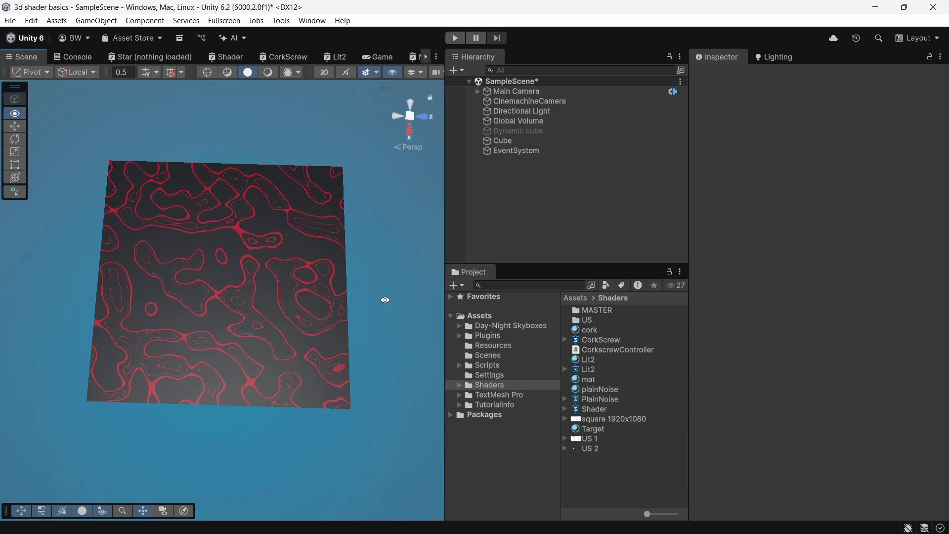
left_click_drag(361, 125, 858, 120, "alt")
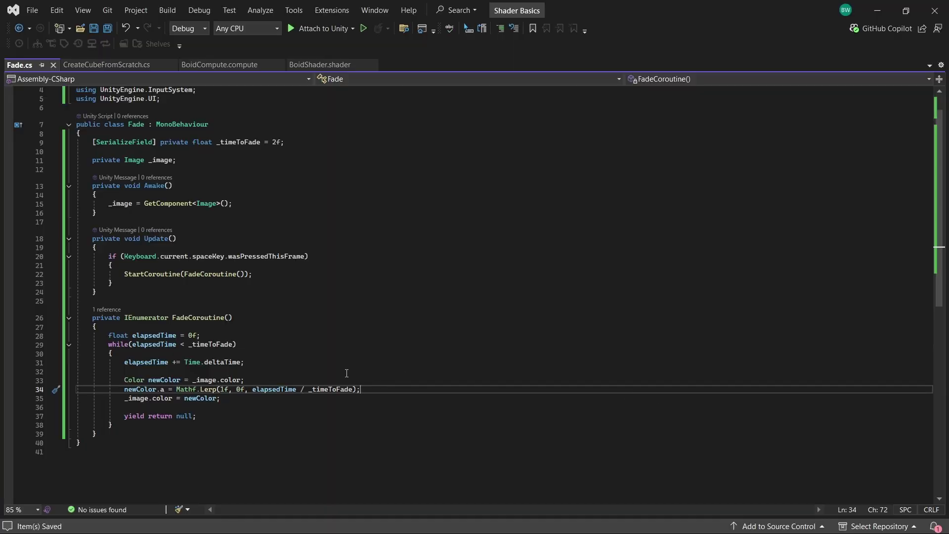
Step: Review the fade coroutine of Fade.cs in Visual Studio, and trigger the Panel's fade in the running Unity game
left_click(115, 381)
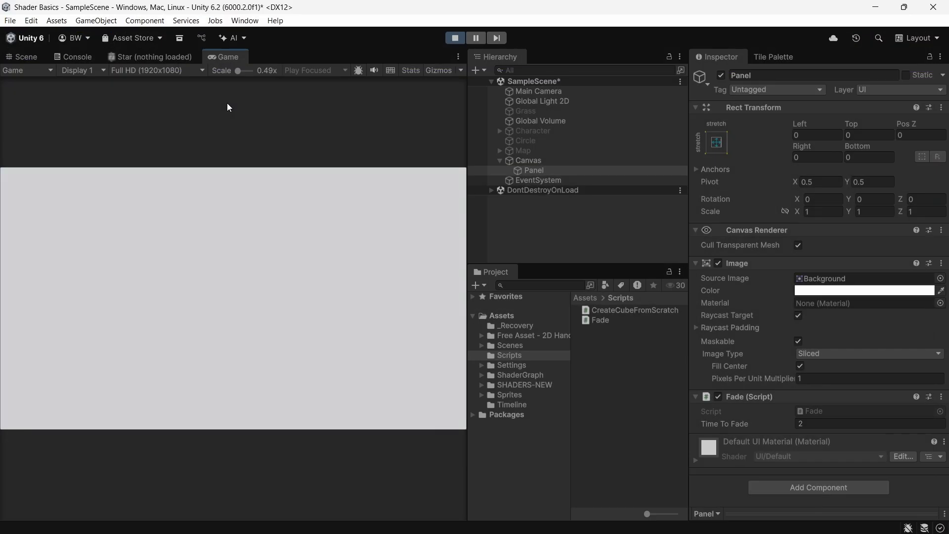
key("space")
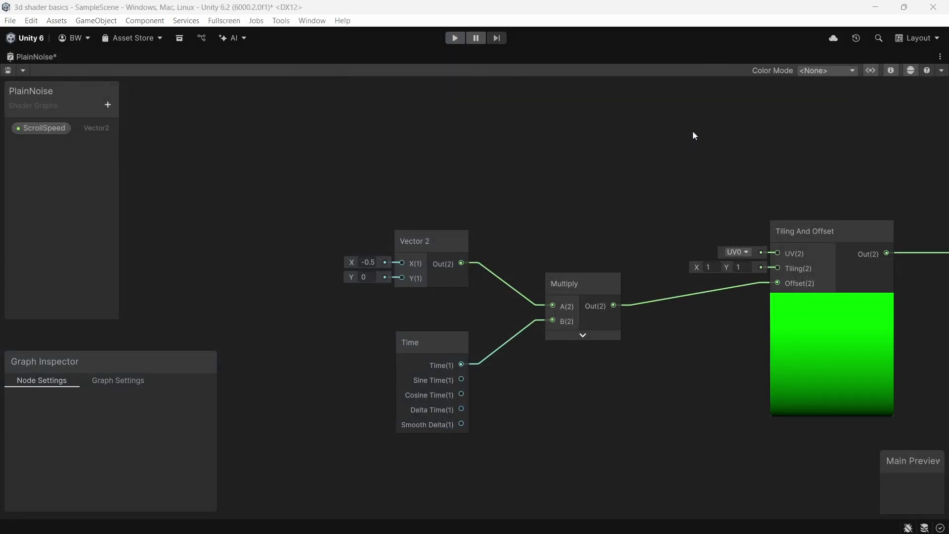
Step: Add a Split node to the PlainNoise graph from the red Color node's output
middle_click_drag(693, 133, 451, 138)
scroll(510, 134, "down", 1)
scroll(511, 138, "down", 1)
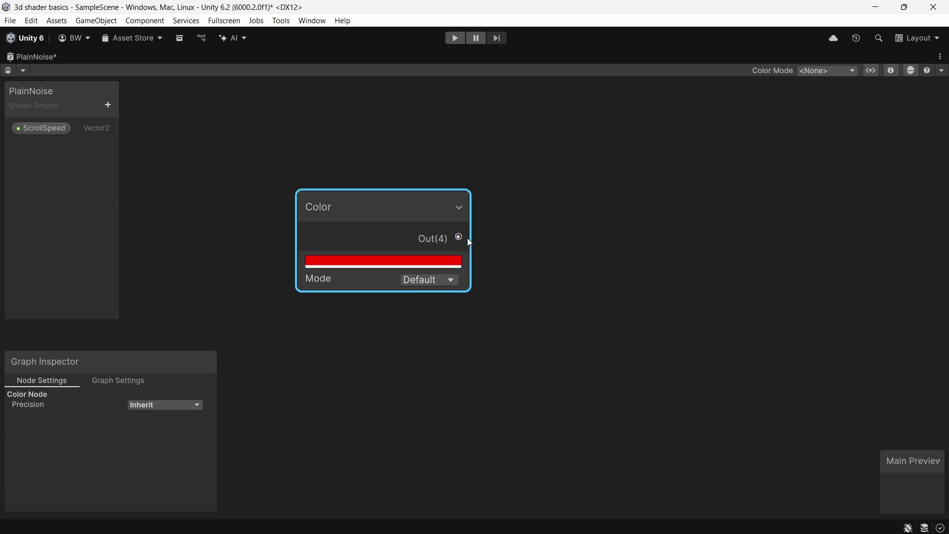
left_click_drag(509, 292, 525, 313)
type("split")
key("Return")
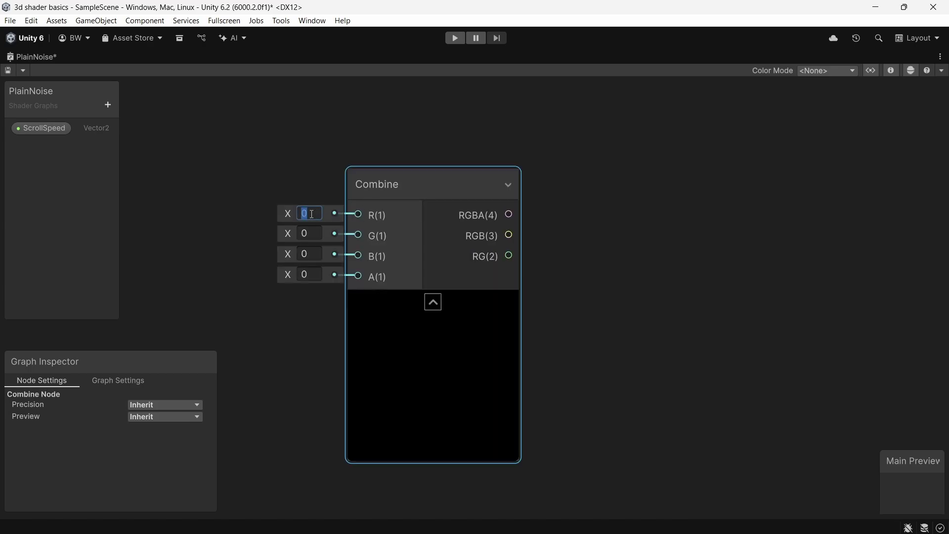
Step: Try the Combine node's R channel at 1 and 0.5, and lower it to about 0.02
type("1")
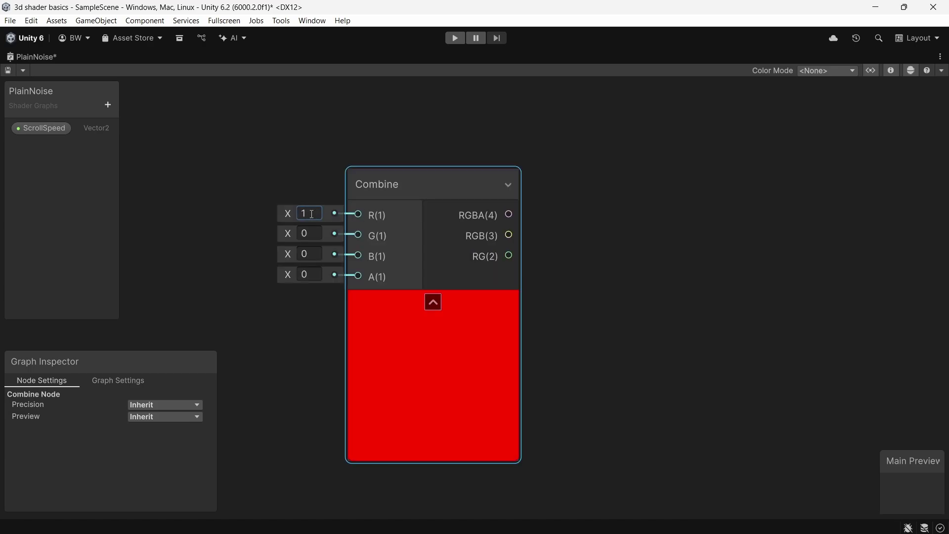
key("BackSpace")
type("0.5")
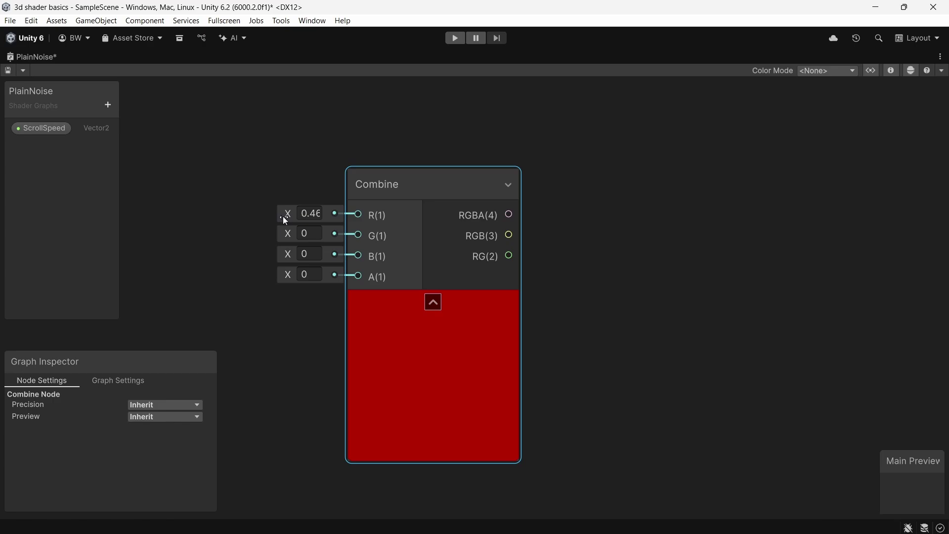
left_click_drag(279, 220, 276, 220)
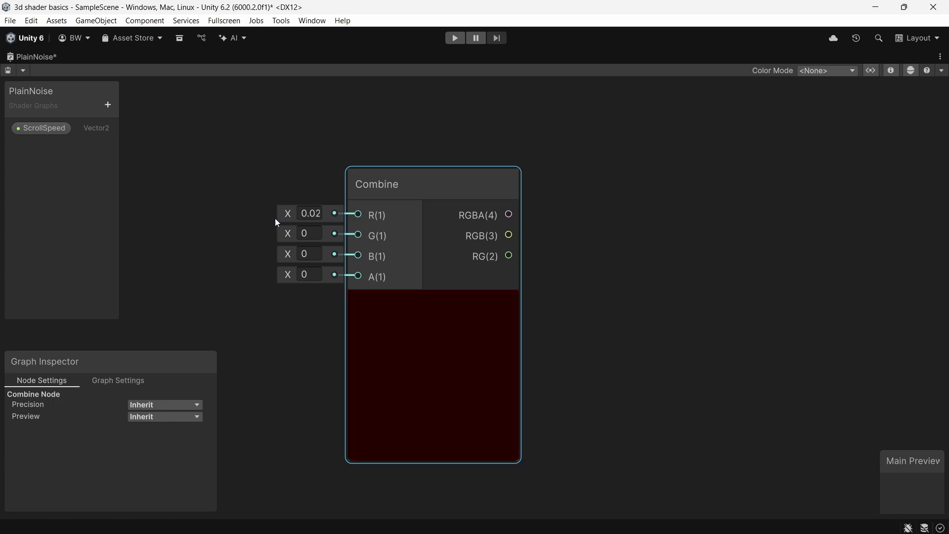
Step: Set the Combine node's R, G and B channels each to 1
left_click(307, 213)
type("1")
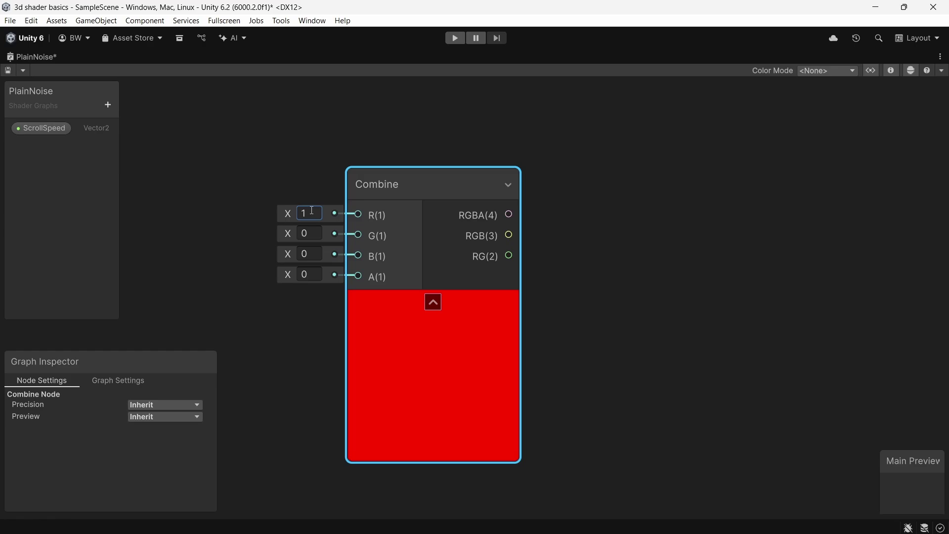
left_click(309, 234)
type("1")
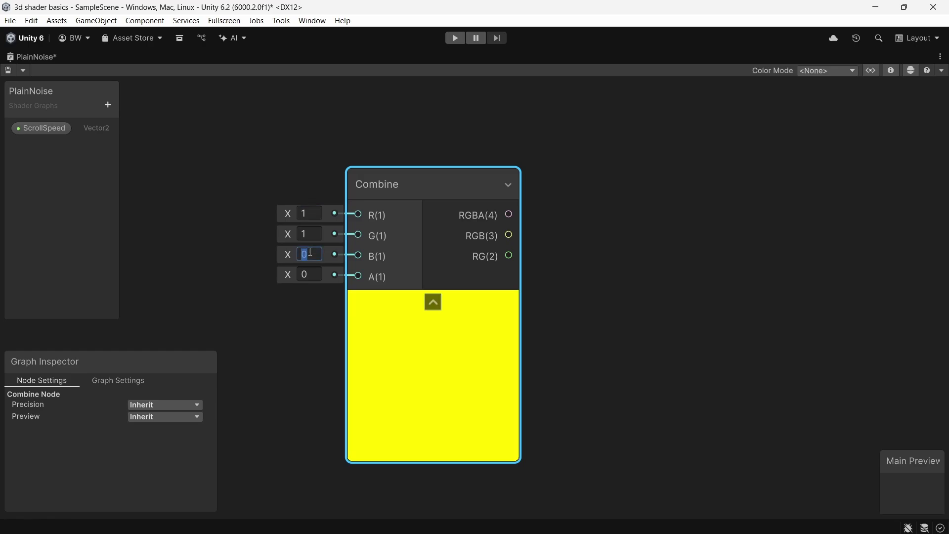
type("1")
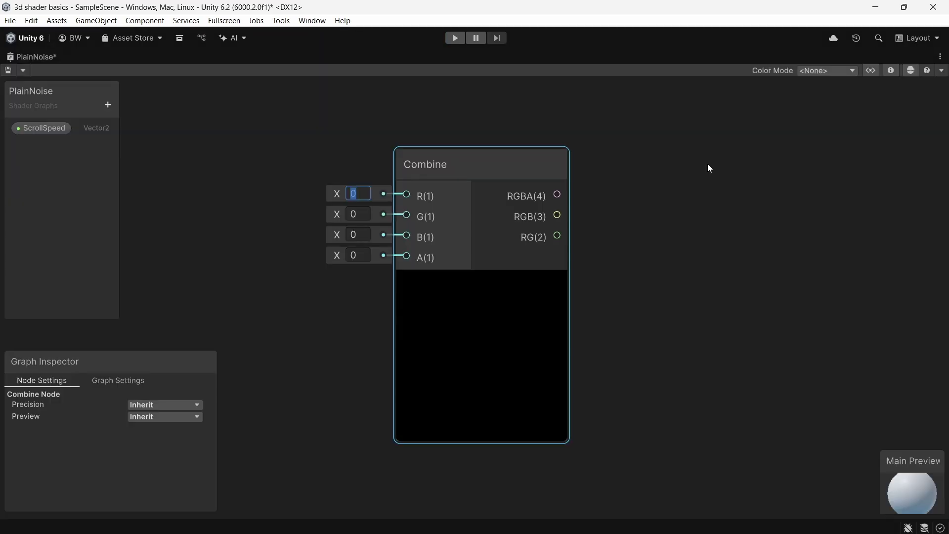
Step: Fill the zeroed Combine node's R, G and B channels with 1, and delete the node from the graph
type("1")
key("Tab")
type("1")
key("Tab")
type("1")
key("Tab")
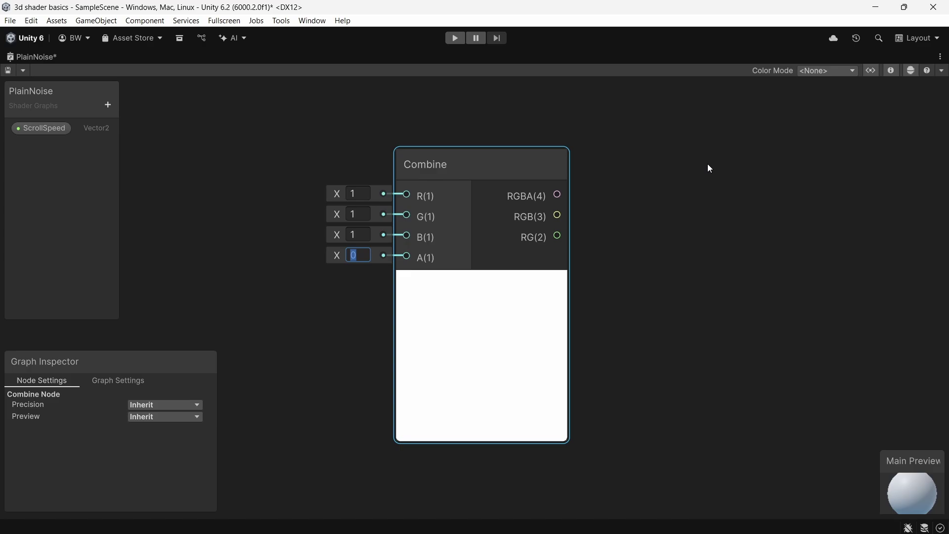
left_click(458, 163)
key("Delete")
key("a")
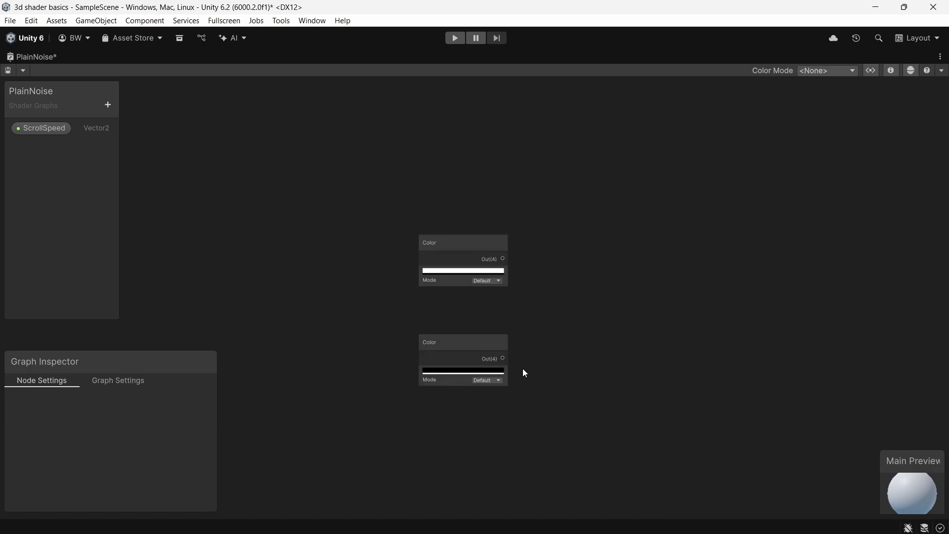
Step: Multiply the white and black Color nodes with a new Multiply node, connecting them to A and B
scroll(519, 214, "up", 2)
scroll(487, 225, "down", 1)
left_click_drag(407, 213, 517, 237)
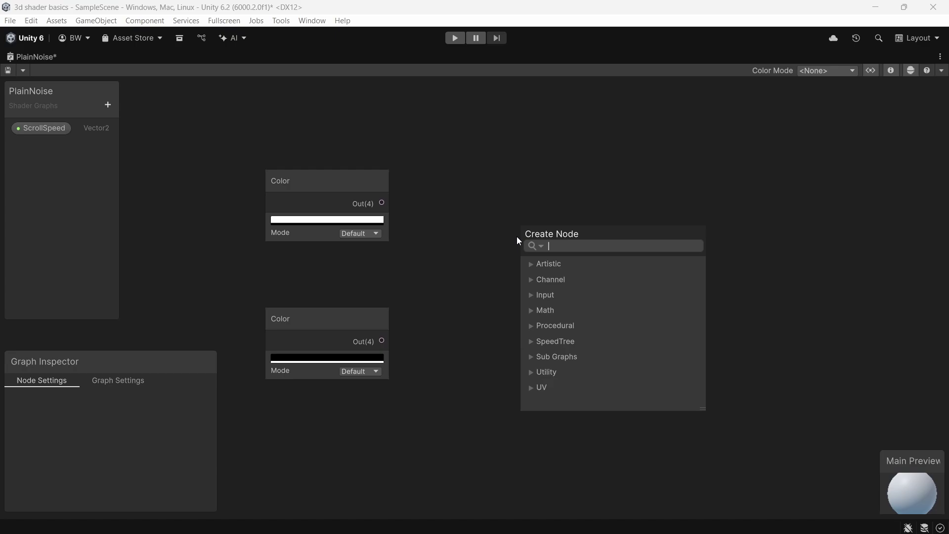
type("mul")
key("Return")
left_click_drag(355, 341, 519, 272)
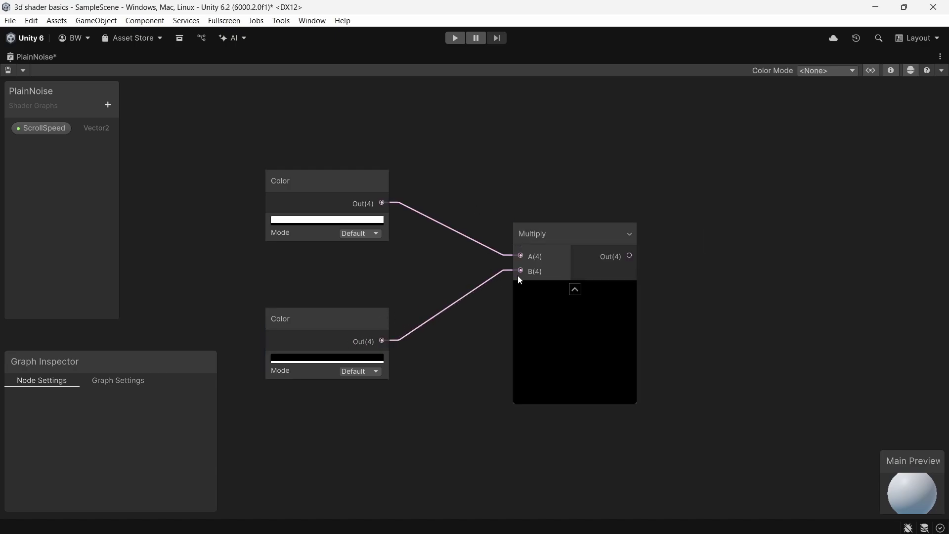
Step: Replace the Multiply node with an Add node taking the white Color as A and the black Color as B
left_click(545, 272)
key("Delete")
left_click_drag(383, 203, 465, 273)
type("add")
key("Return")
left_click_drag(381, 340, 469, 310)
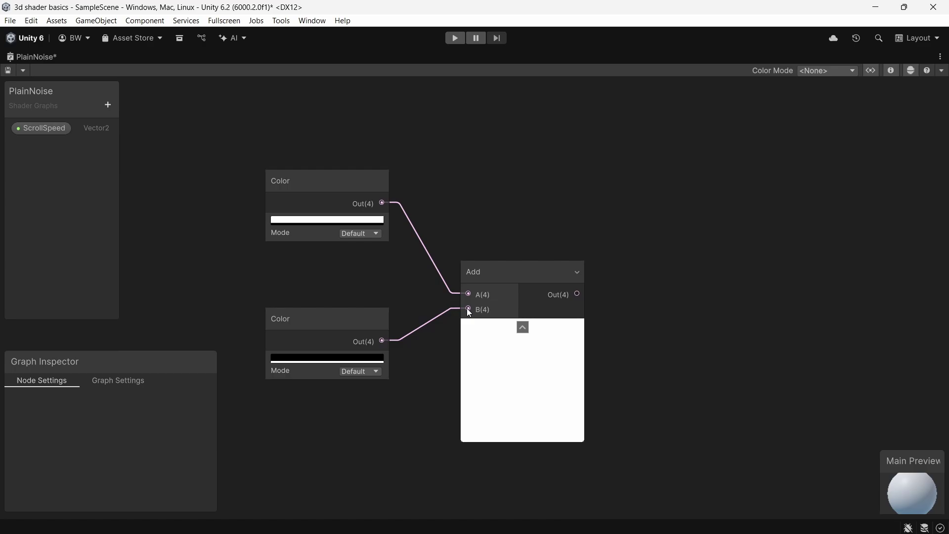
Step: Replace the Add node with a Subtract node that subtracts the black Color from the white Color
left_click(476, 299)
key("Delete")
left_click_drag(382, 202, 462, 246)
type("sub")
key("Return")
left_click_drag(381, 341, 458, 274)
Step: Replace the Subtract node with a Divide node that divides the white Color by the black Color
left_click(495, 247)
key("Delete")
type("div")
key("Return")
left_click_drag(382, 341, 458, 304)
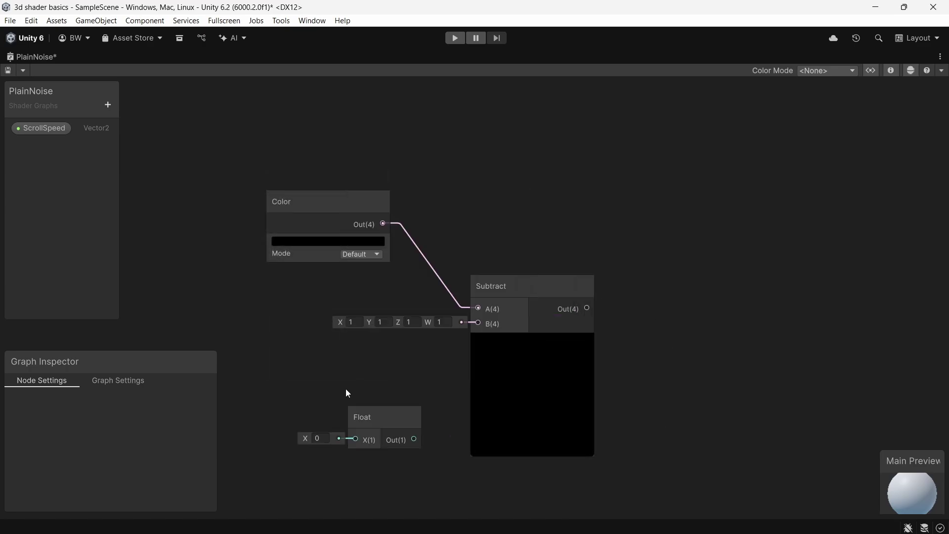
Step: Set the Float node to 10 and connect its output to the Subtract node's B input
left_click(324, 439)
type("10")
left_click_drag(413, 439, 478, 324)
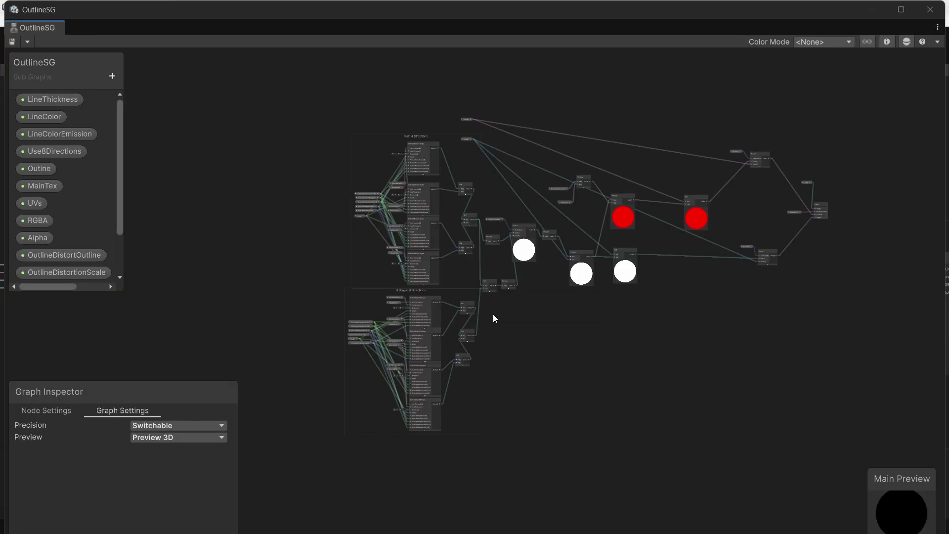
Step: Examine the OutlineSG sub graph's Add, Saturate, Branch, Subtract and Multiply nodes along the outline chain
scroll(431, 278, "up", 6)
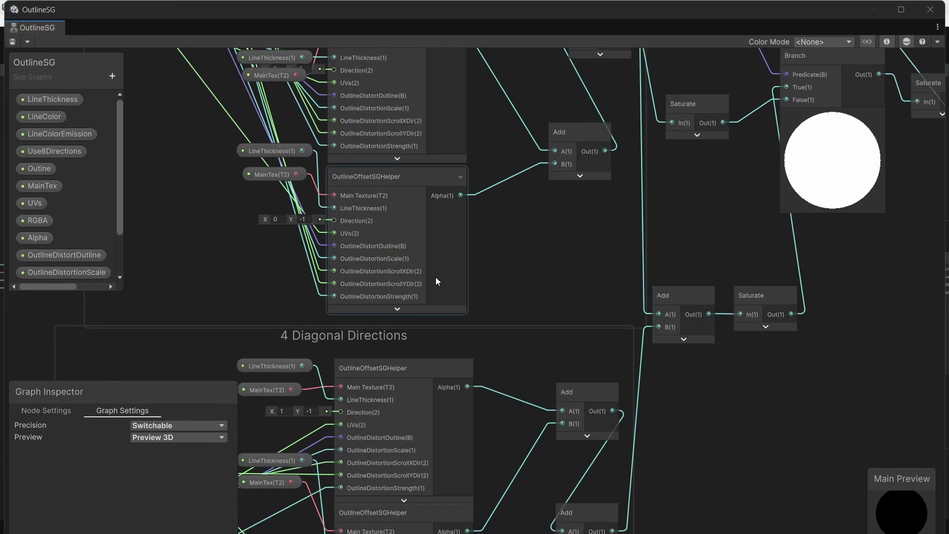
middle_click_drag(797, 257, 440, 326)
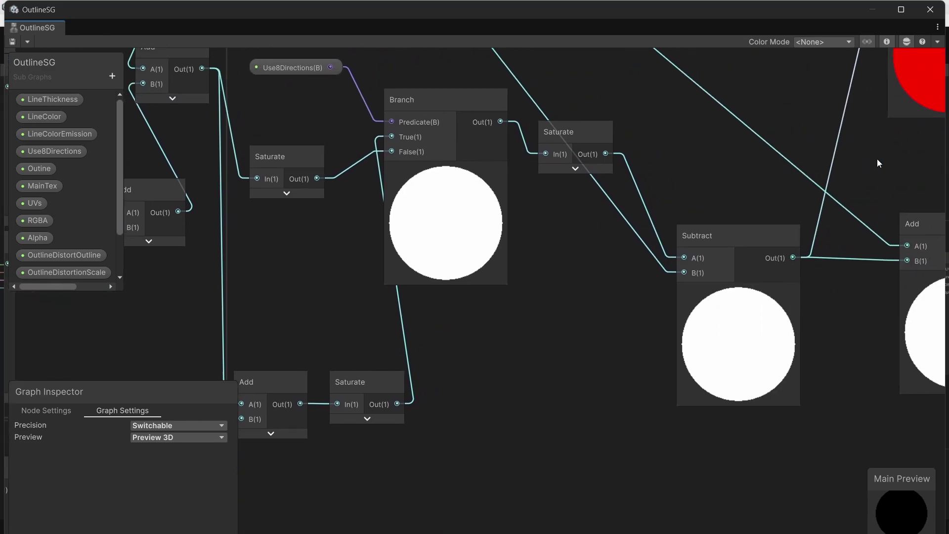
middle_click_drag(782, 186, 395, 274)
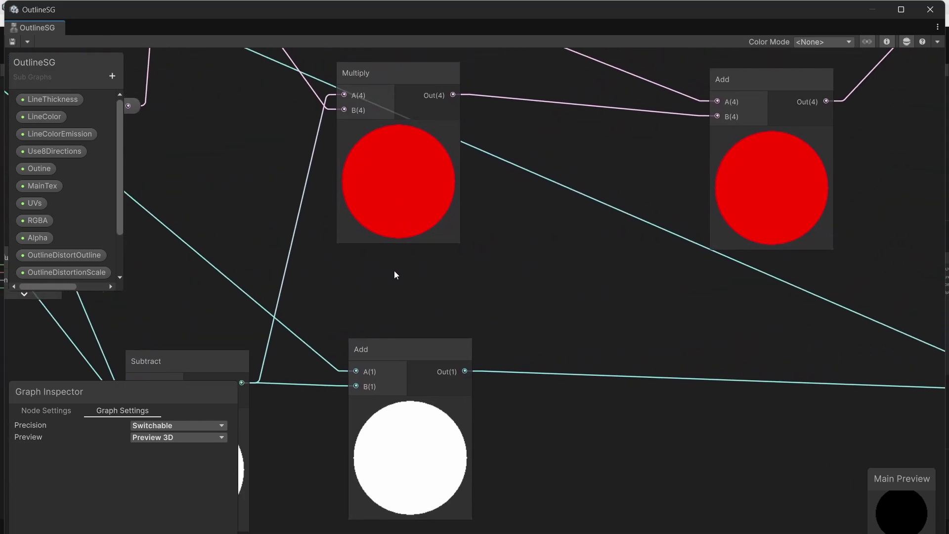
middle_click_drag(829, 158, 179, 256)
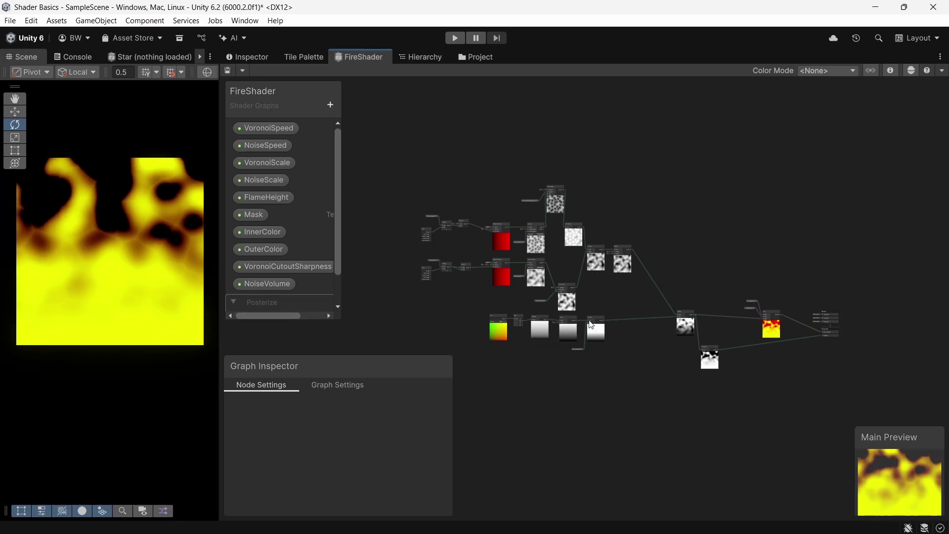
Step: Place the Mask property in the FireShader graph and connect it to a new Sample Texture 2D node's Texture input
scroll(644, 364, "up", 5)
middle_click_drag(621, 361, 532, 330)
left_click_drag(251, 214, 533, 359)
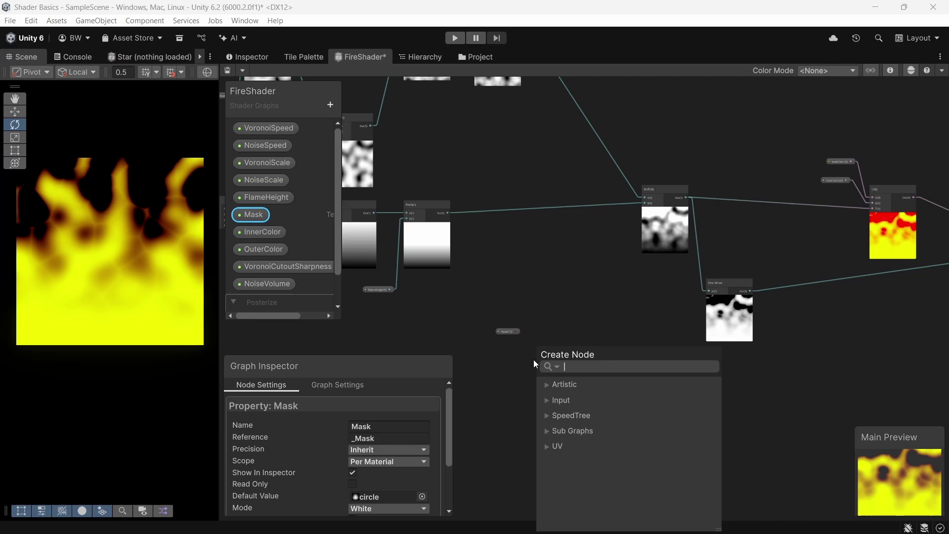
type("sample")
key("Return")
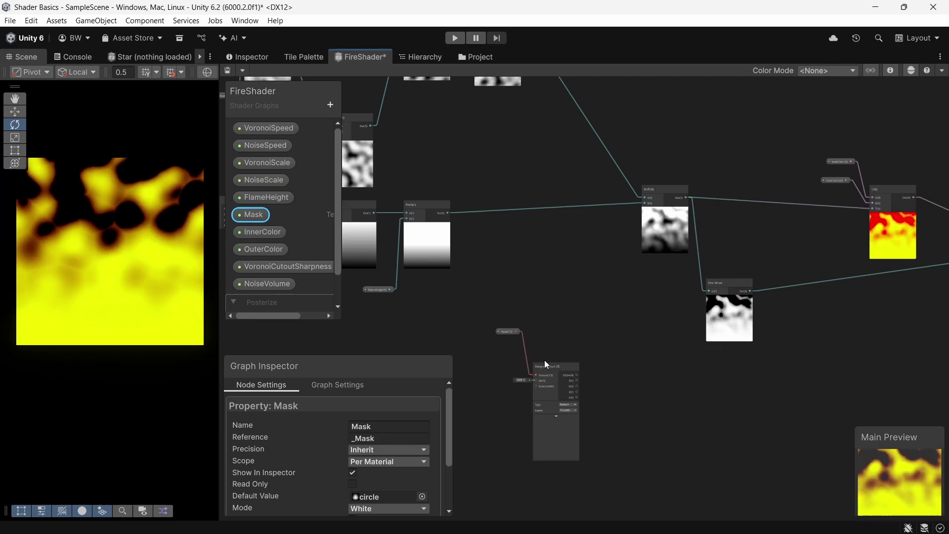
scroll(557, 372, "up", 5)
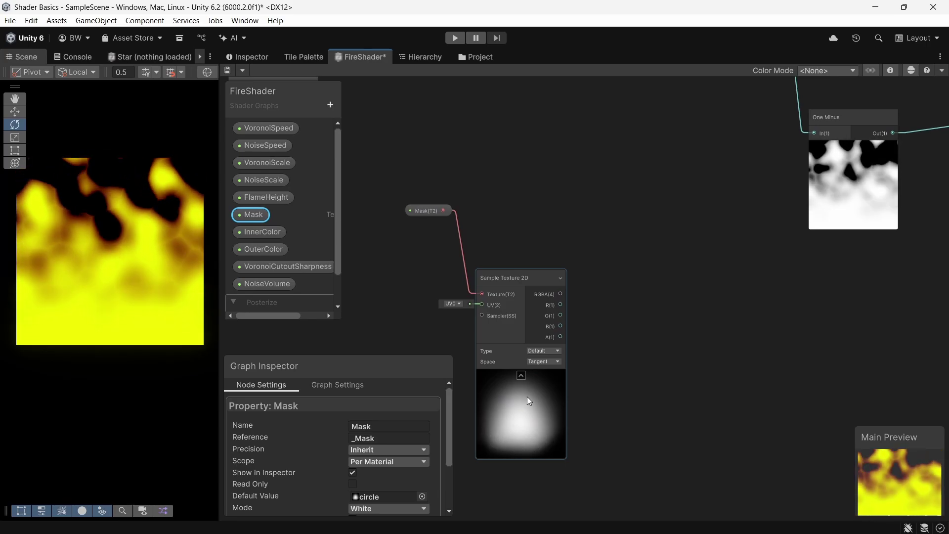
Step: Multiply the Mask texture's RGBA output by the One Minus output with a new Multiply node, then connect its result downstream
scroll(643, 348, "down", 4)
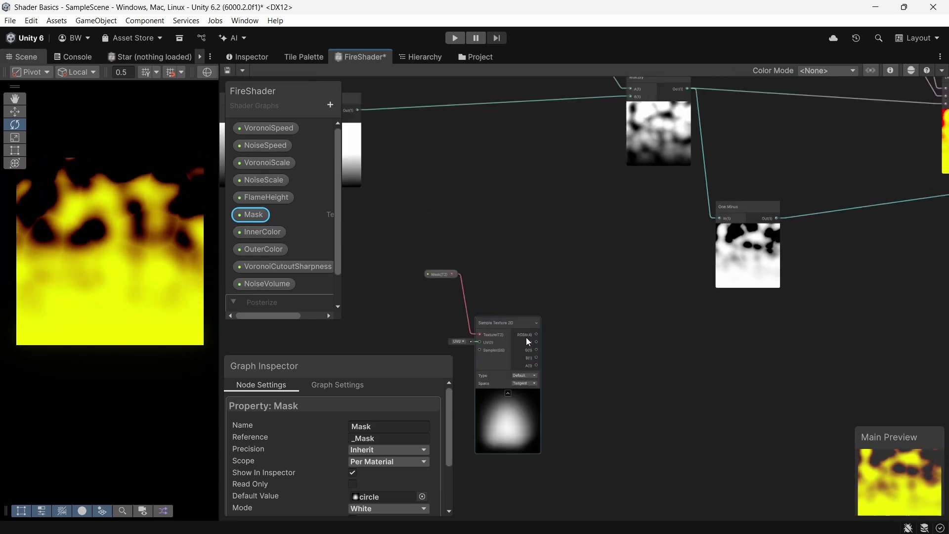
left_click_drag(536, 334, 810, 338)
type("multiply")
key("Return")
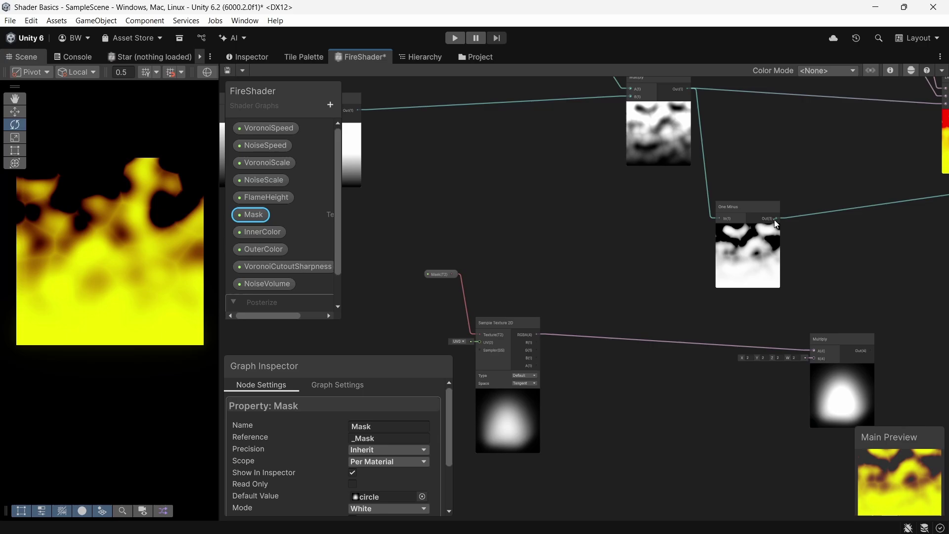
left_click_drag(776, 218, 813, 358)
middle_click_drag(858, 325, 618, 390)
left_click_drag(616, 401, 875, 218)
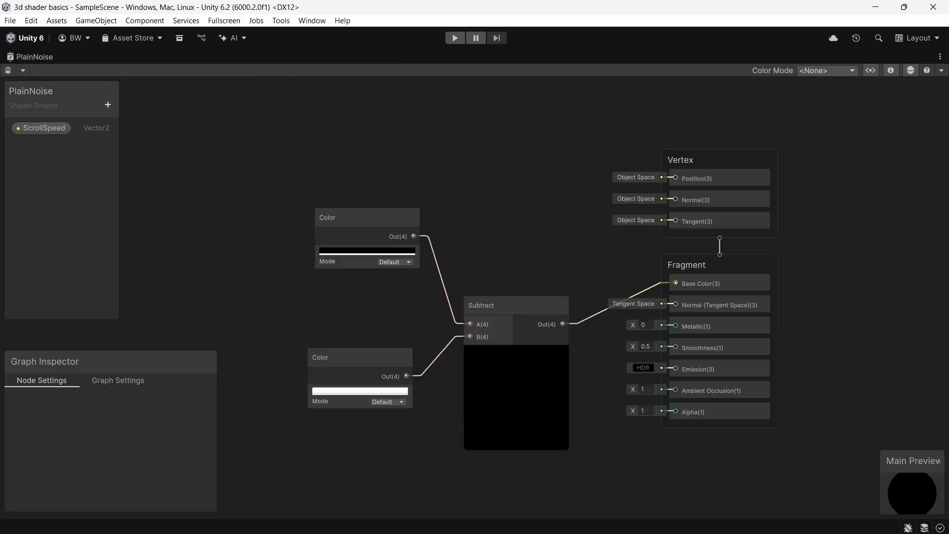
left_click(366, 222)
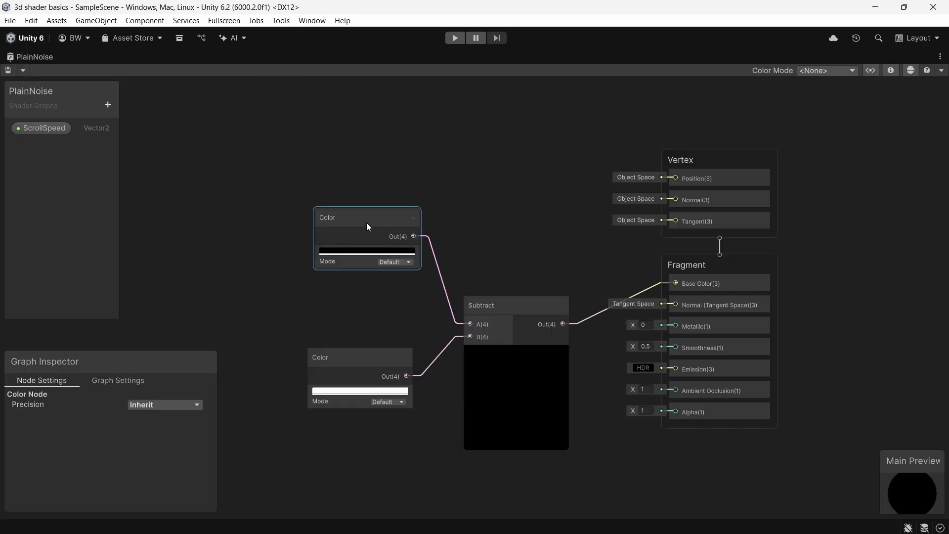
left_click(482, 299)
left_click(398, 352)
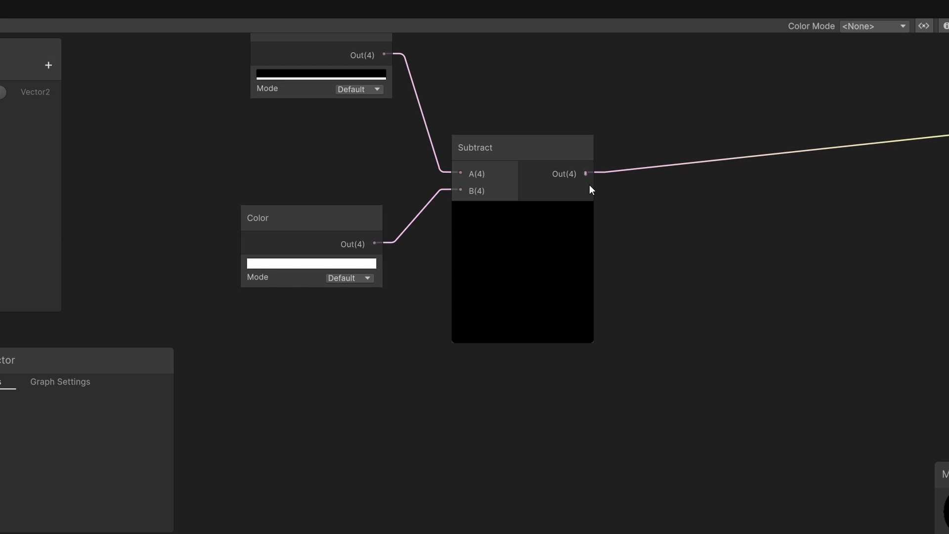
Step: Create an Add node in PlainNoise with the Subtract output as B and the white Color as A
key("space")
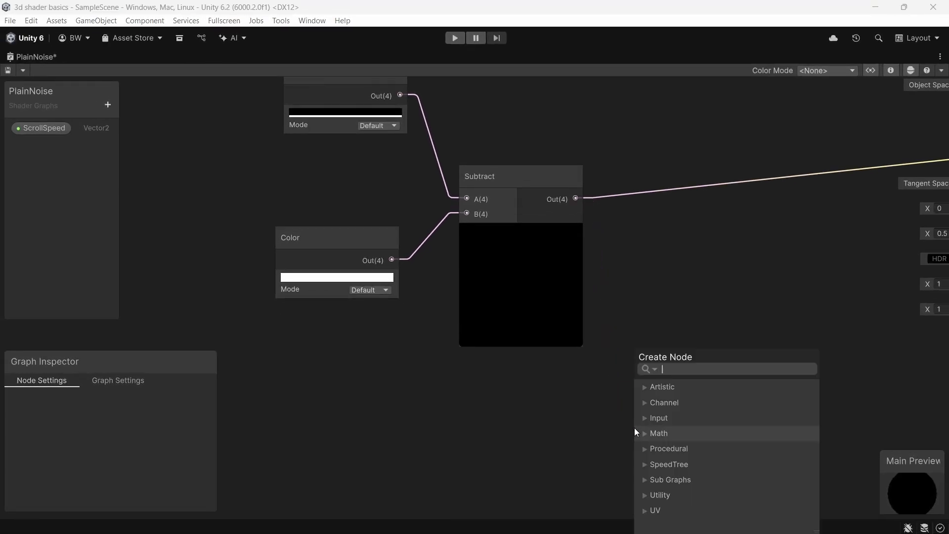
type("add")
key("Return")
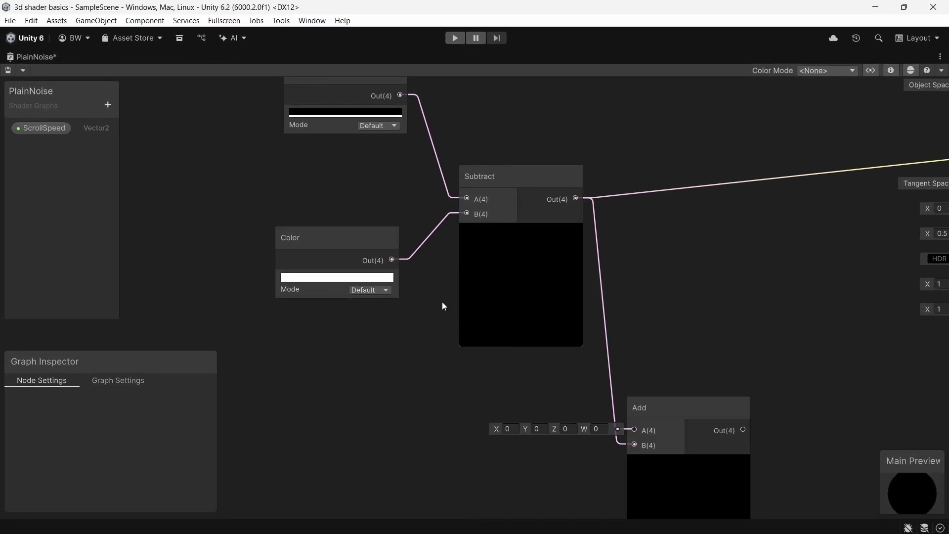
left_click_drag(391, 259, 627, 431)
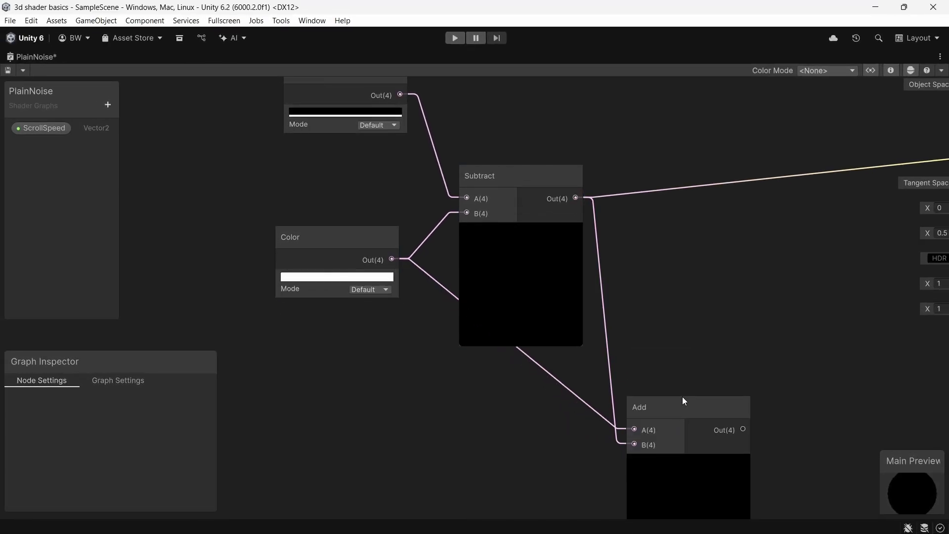
middle_click_drag(682, 397, 603, 290)
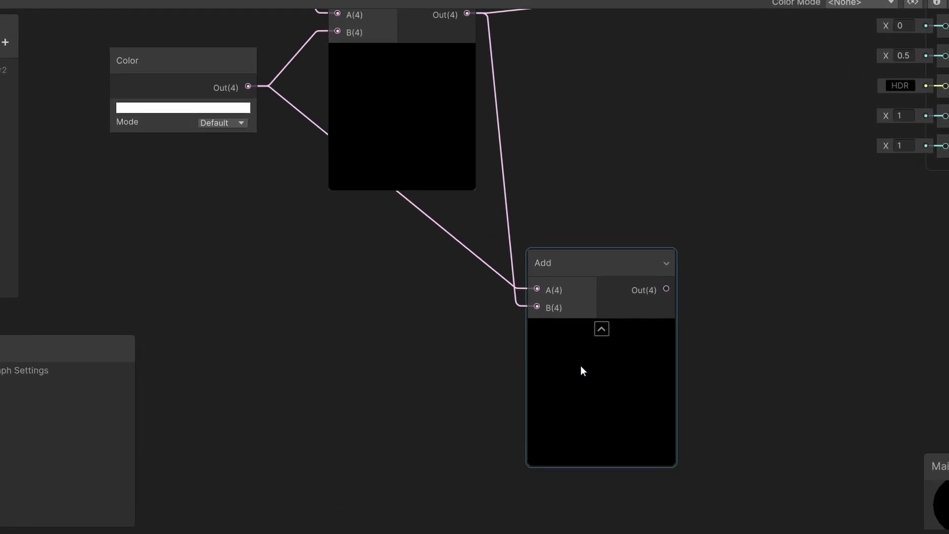
Step: Try a second Add node that sums the first Add node's output and the white Color
left_click_drag(664, 292, 780, 333)
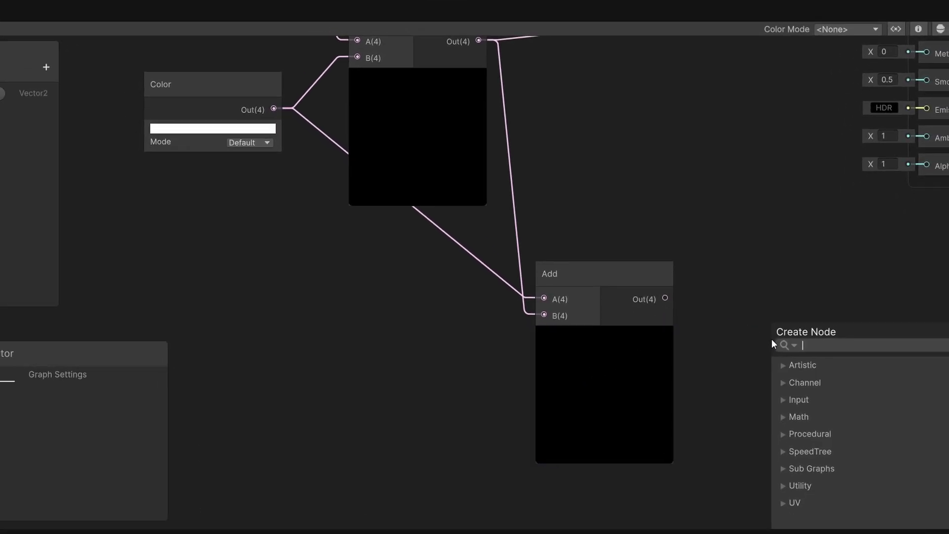
type("add")
key("Return")
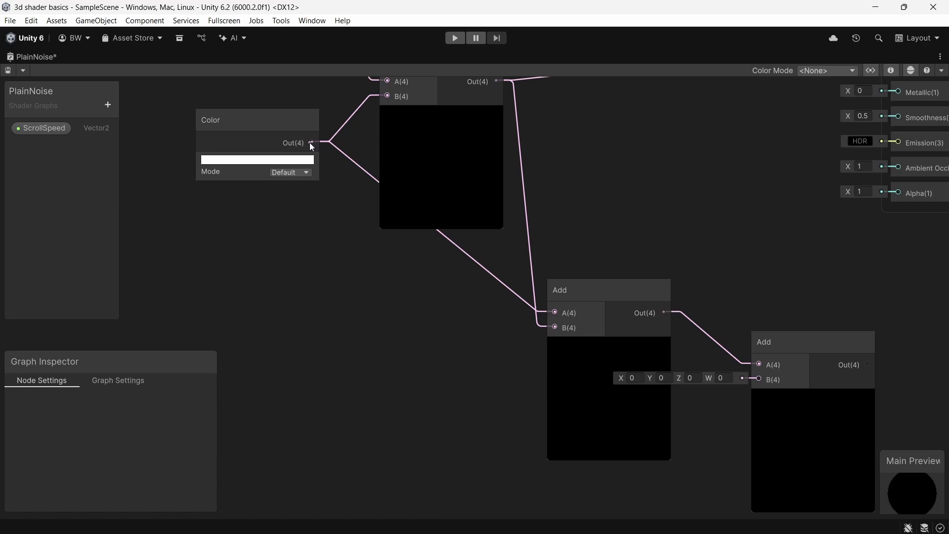
left_click_drag(312, 142, 758, 380)
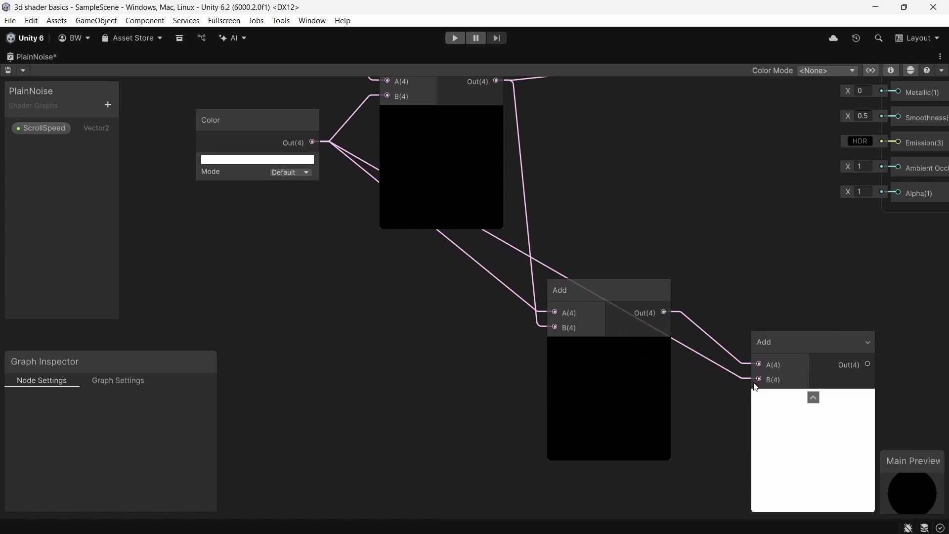
key("ctrl+z")
Step: Pass the Subtract output through a Saturate node and add the white Color to it with a new Add node
left_click_drag(580, 407, 577, 414)
type("satur")
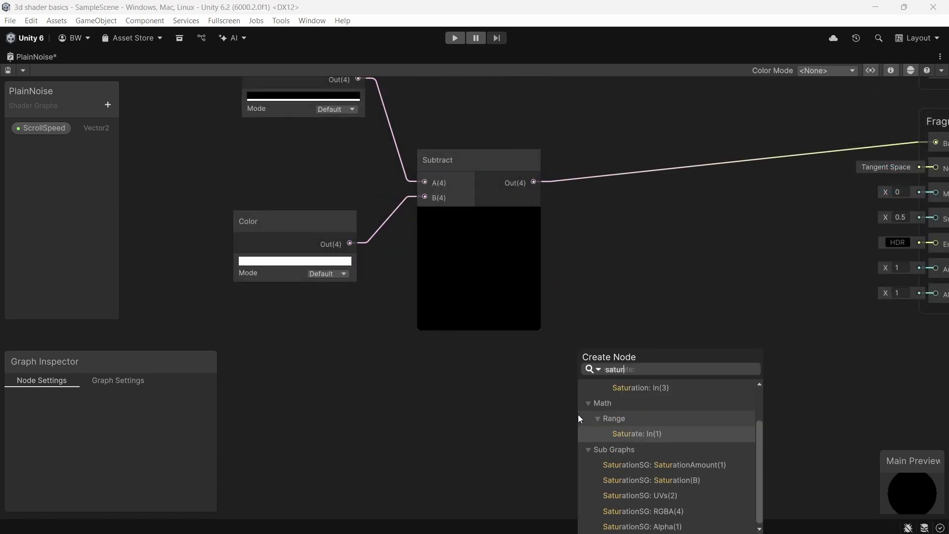
key("Return")
left_click(575, 334)
left_click_drag(542, 300, 610, 322)
type("add")
key("Return")
left_click_drag(292, 130, 607, 358)
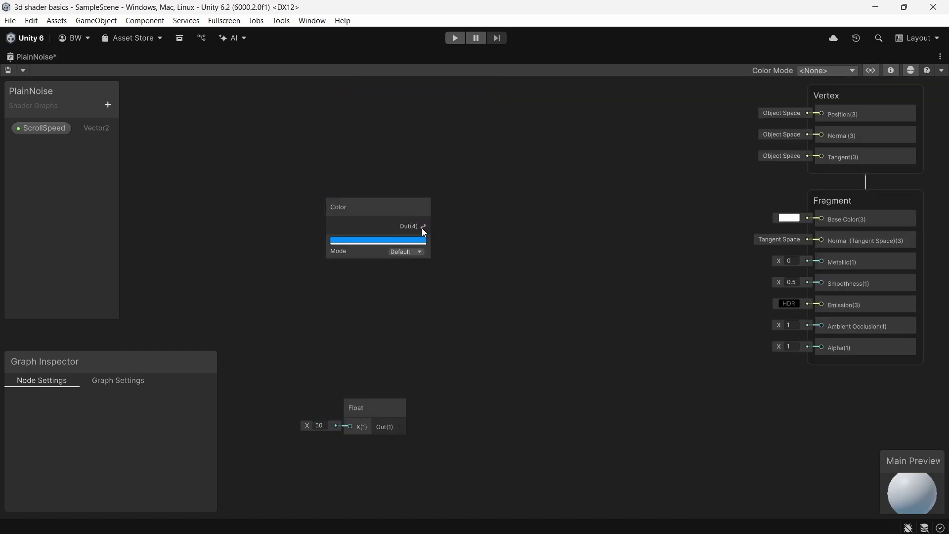
Step: Add the blue Color and the Float of 50 in a new Add node and connect its output to Base Color
left_click_drag(422, 227, 473, 330)
type("add")
key("Return")
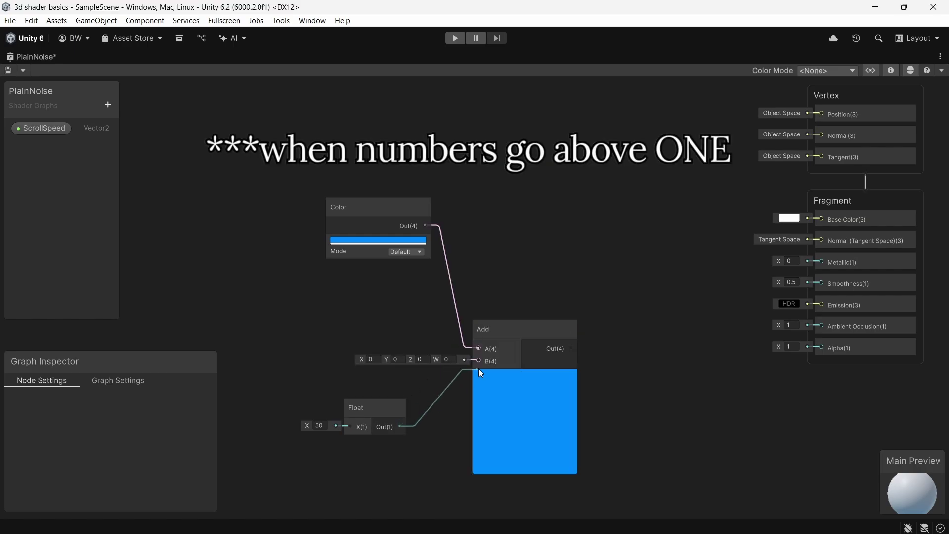
left_click_drag(479, 369, 478, 361)
left_click_drag(571, 351, 821, 219)
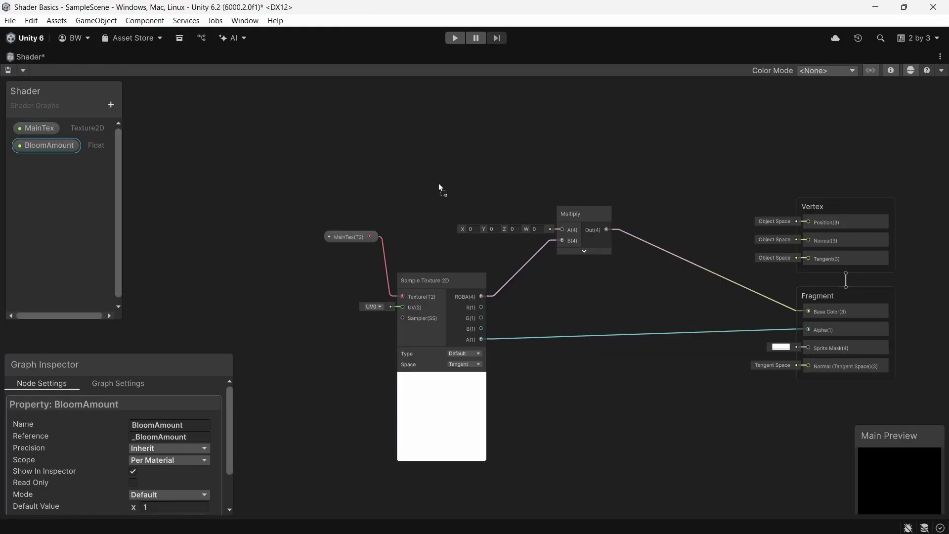
Step: Connect the BloomAmount property to the Multiply node's A input and adjust BloomAmount on the Grass object's material
left_click_drag(439, 186, 494, 181)
left_click_drag(558, 228, 561, 228)
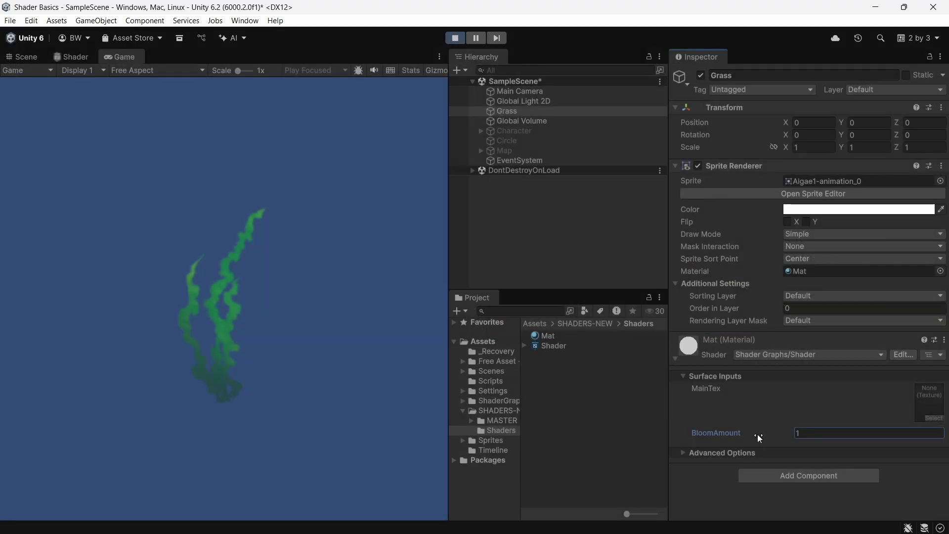
left_click_drag(760, 438, 27, 451)
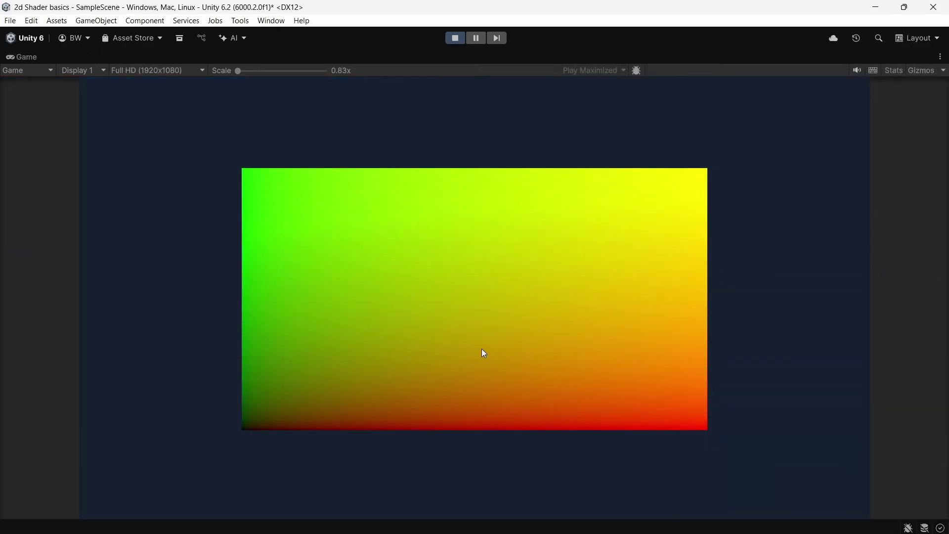
Step: Examine how the UV coordinates change across the red, green and yellow gradient in the running game
left_click(181, 458)
left_click(648, 198)
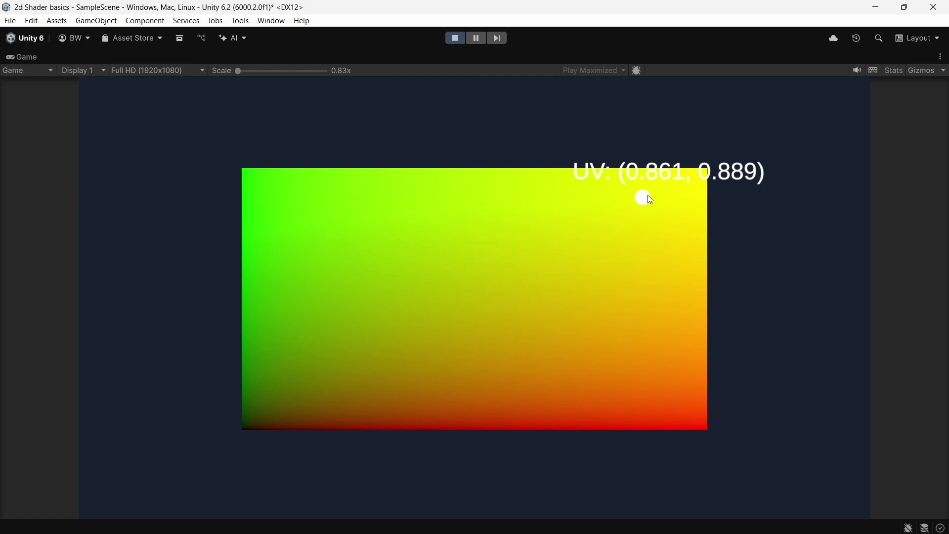
left_click(739, 144)
left_click_drag(743, 147, 329, 328)
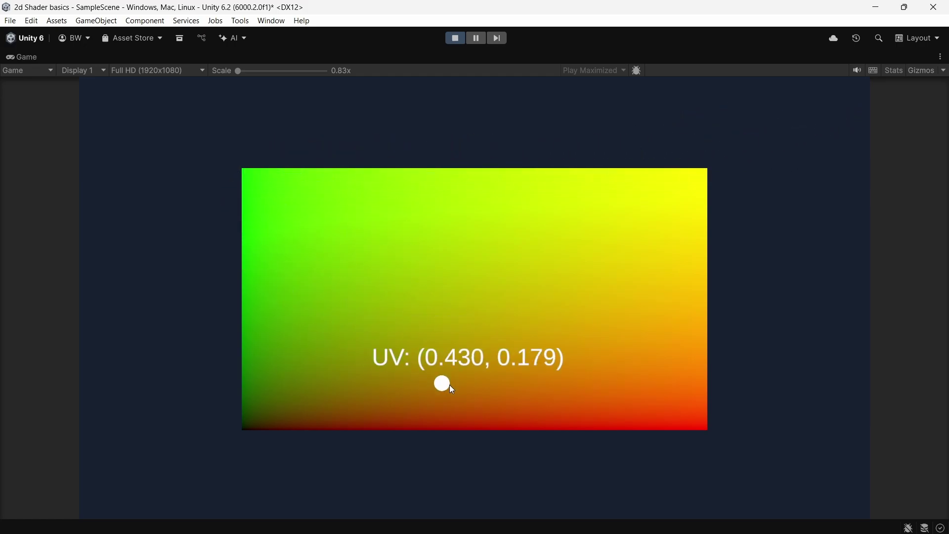
left_click_drag(450, 385, 553, 273)
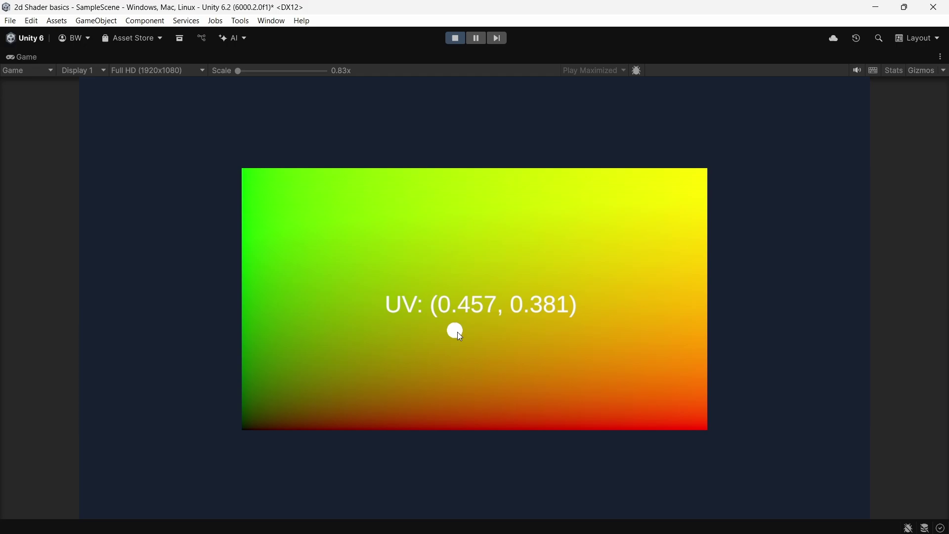
left_click_drag(627, 281, 662, 347)
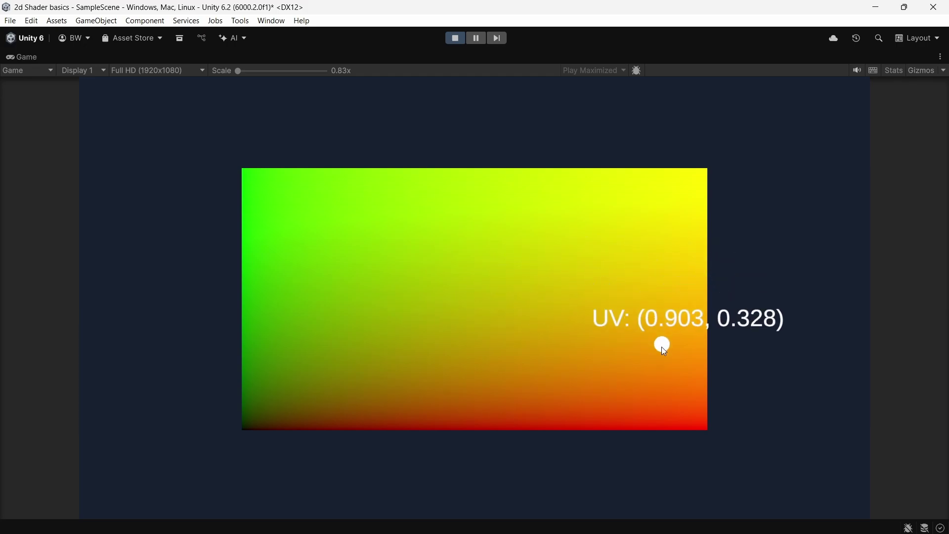
left_click_drag(421, 407, 151, 173)
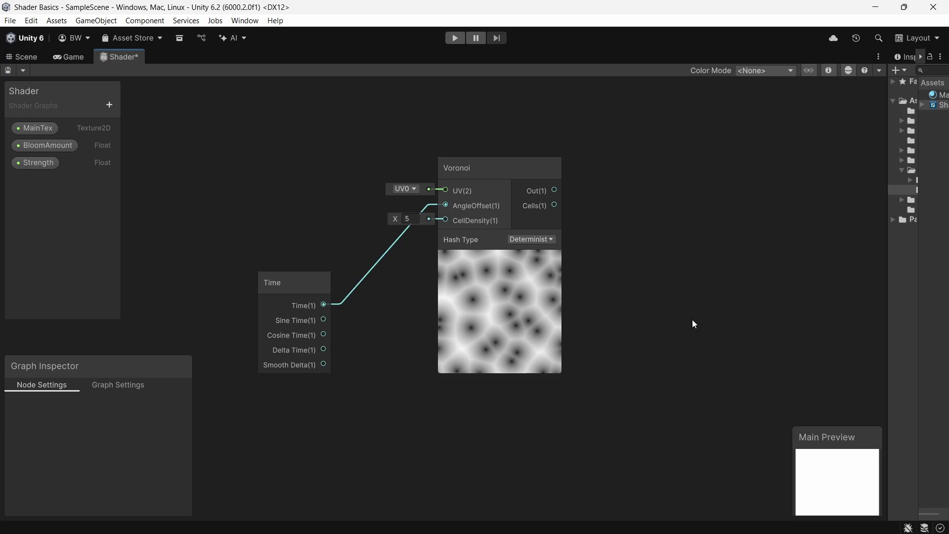
Step: Create a Multiply node that multiplies the Voronoi output by the Strength property
left_click(269, 283)
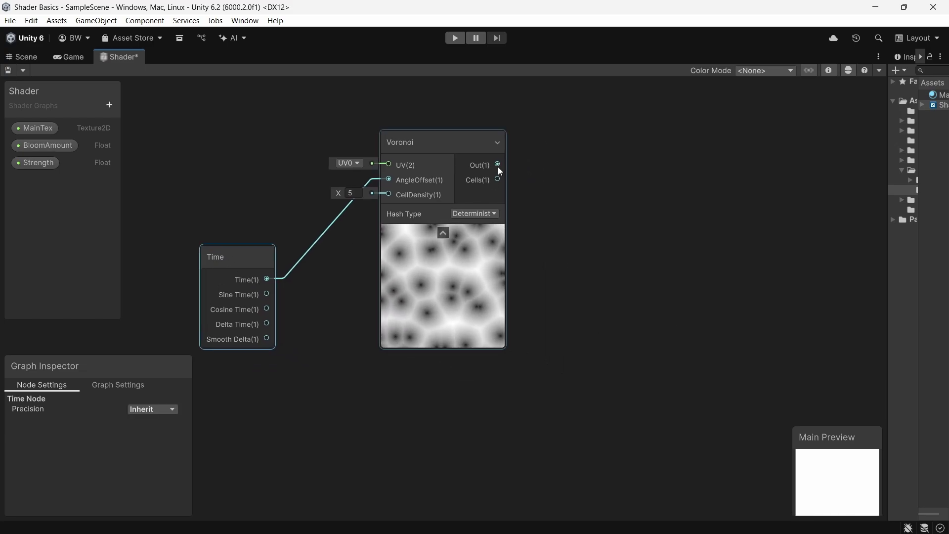
left_click_drag(497, 164, 545, 354)
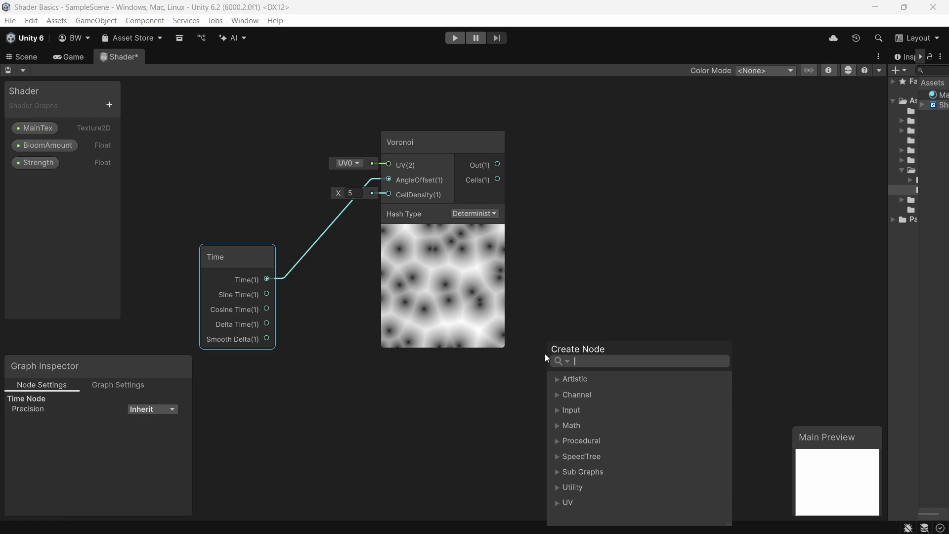
type("multiply")
key("Return")
left_click_drag(34, 163, 546, 387)
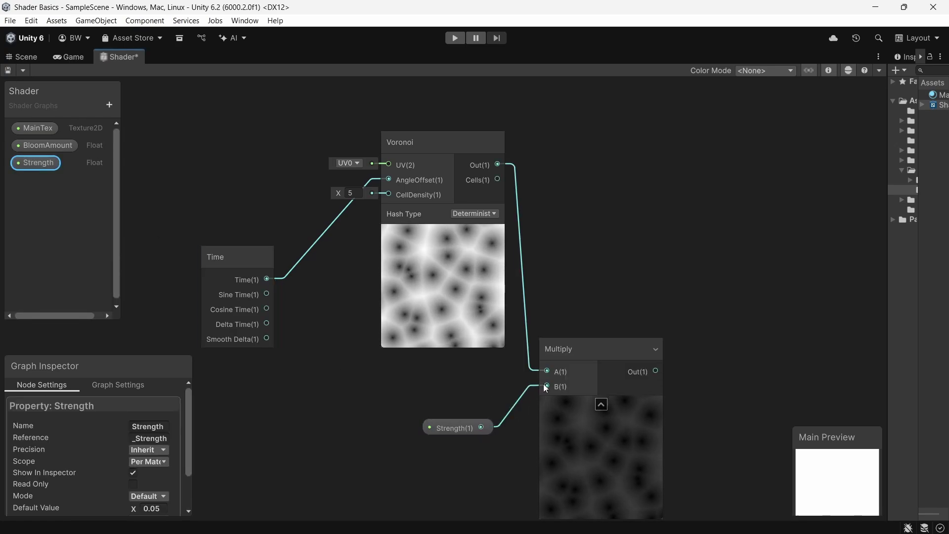
Step: Feed the Multiply output into the B input of a new Add node
middle_click_drag(546, 388, 328, 316)
left_click_drag(446, 303, 549, 201)
type("add")
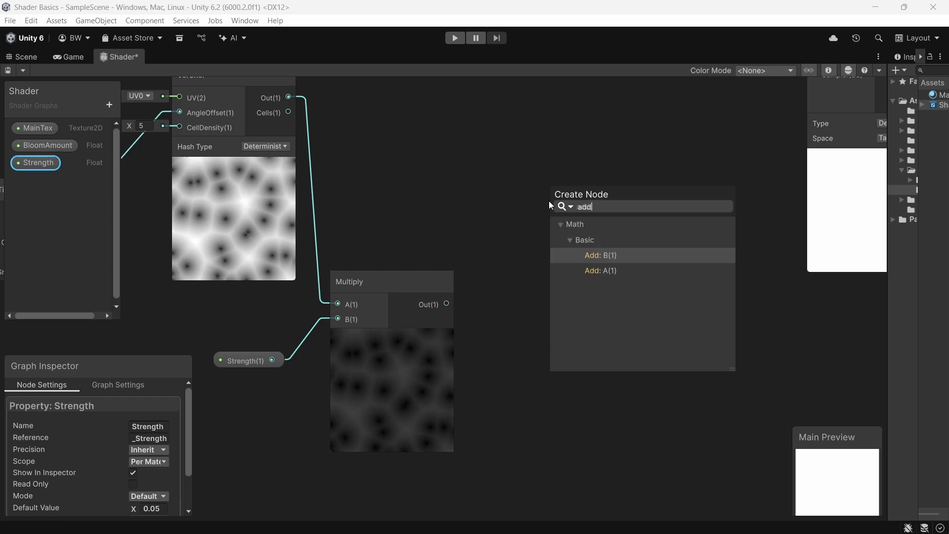
key("Return")
middle_click_drag(549, 200, 549, 274)
Step: Connect a new UV node to the Add node's A input and the Add output to the Sample Texture 2D's UV input
key("space")
type("uv")
key("Return")
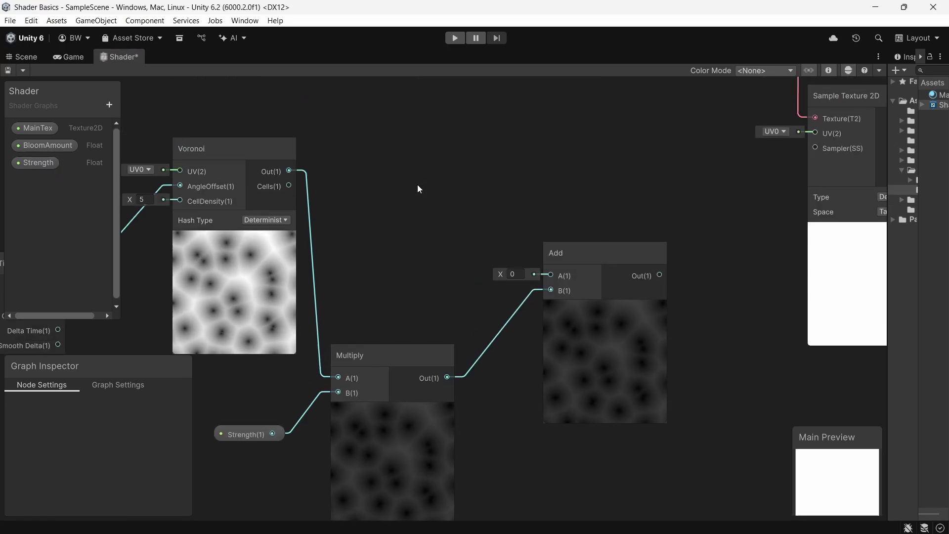
left_click_drag(482, 218, 551, 318)
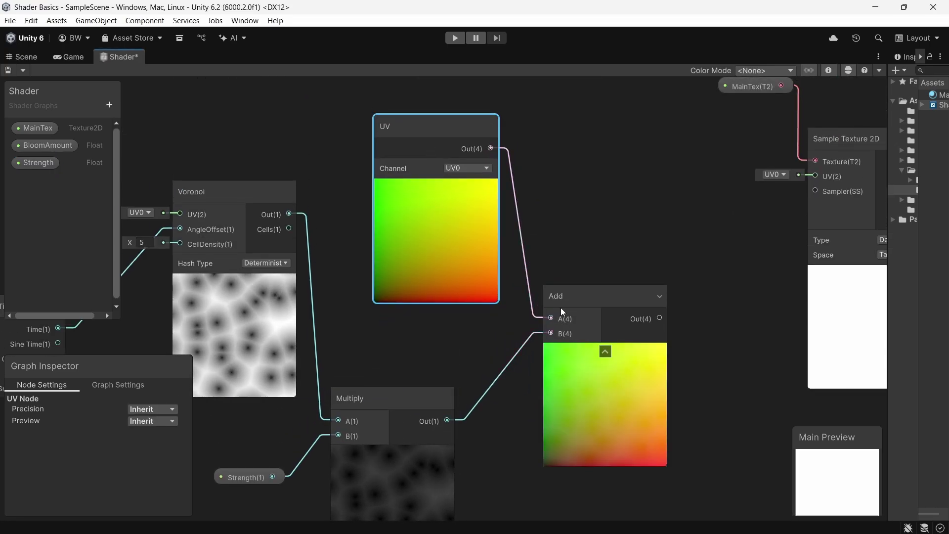
middle_click_drag(607, 261, 385, 272)
scroll(386, 276, "down", 5)
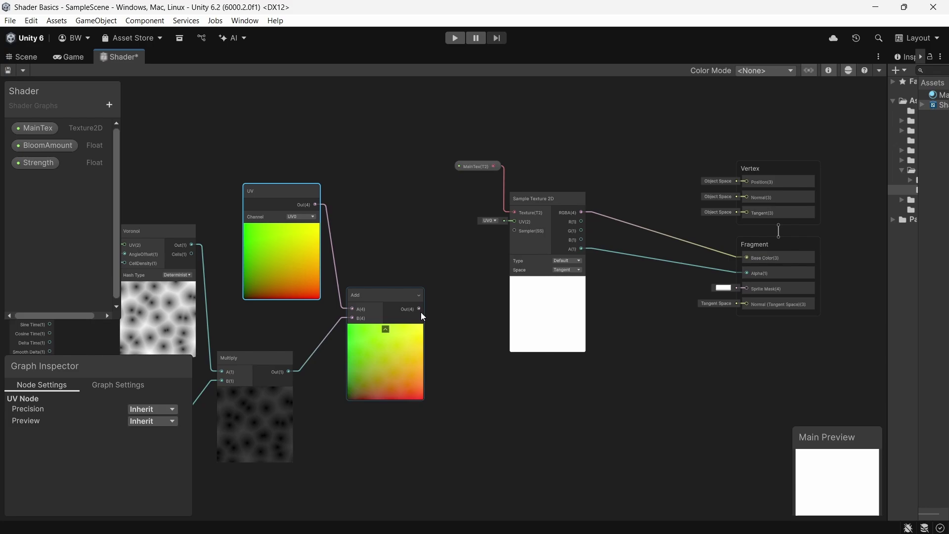
left_click_drag(421, 310, 512, 222)
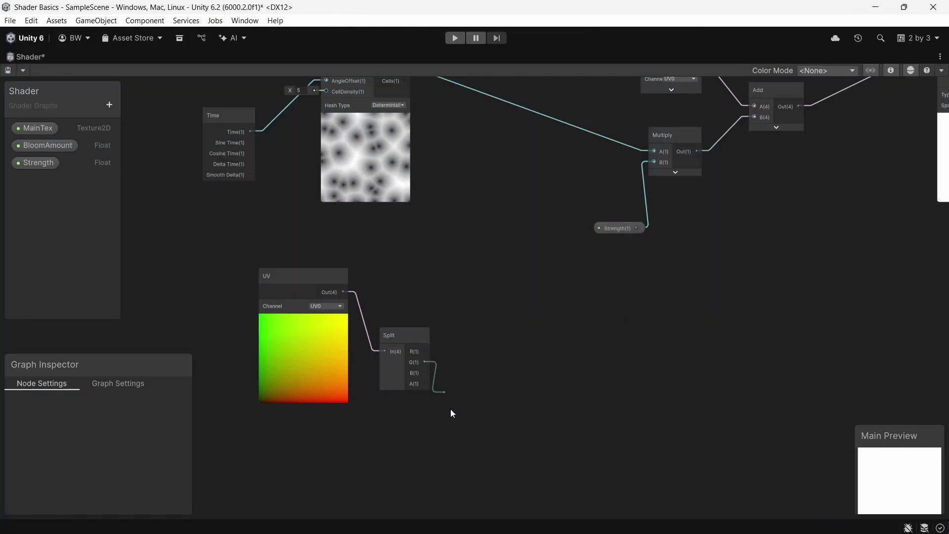
Step: Inspect the Split node's G output through a temporary Preview node and delete that node
key("space")
type("prev")
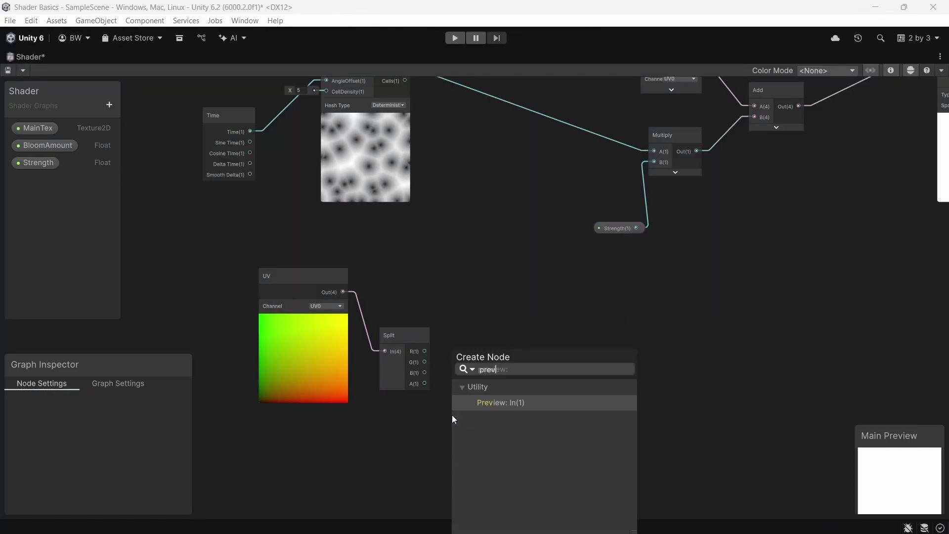
key("Return")
left_click_drag(424, 362, 452, 426)
middle_click_drag(503, 441, 510, 390)
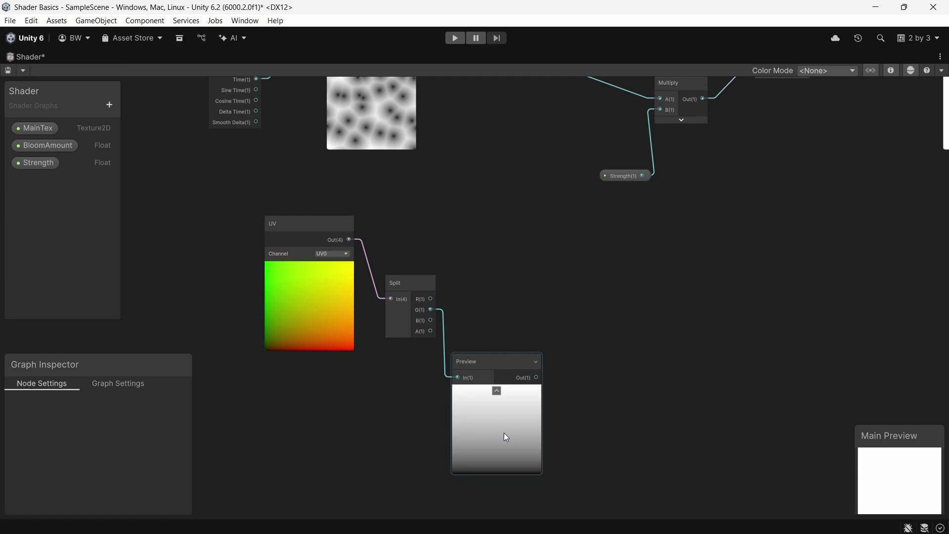
left_click(490, 368)
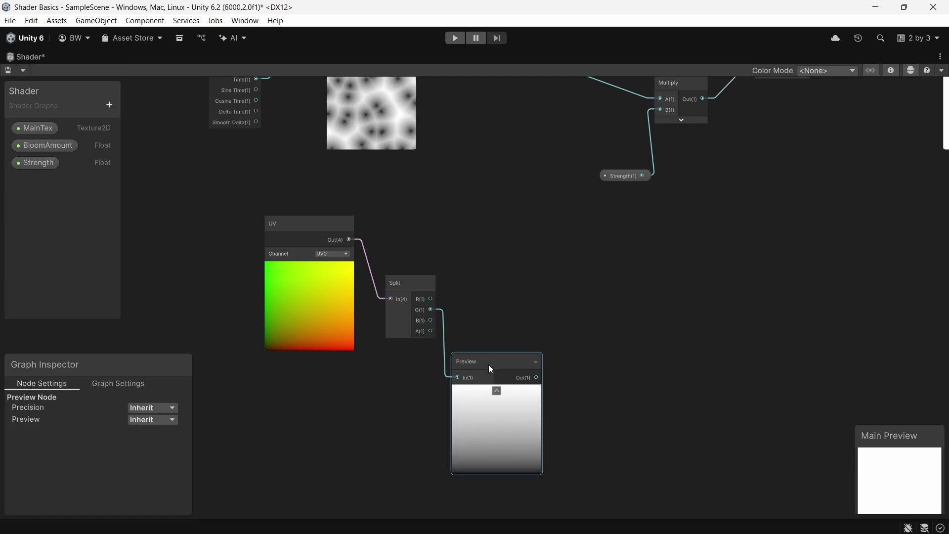
key("Delete")
Step: Create a Multiply node that takes the Voronoi output as its A input
middle_click_drag(466, 74, 467, 162)
left_click_drag(410, 128, 464, 279)
type("multiply")
key("Return")
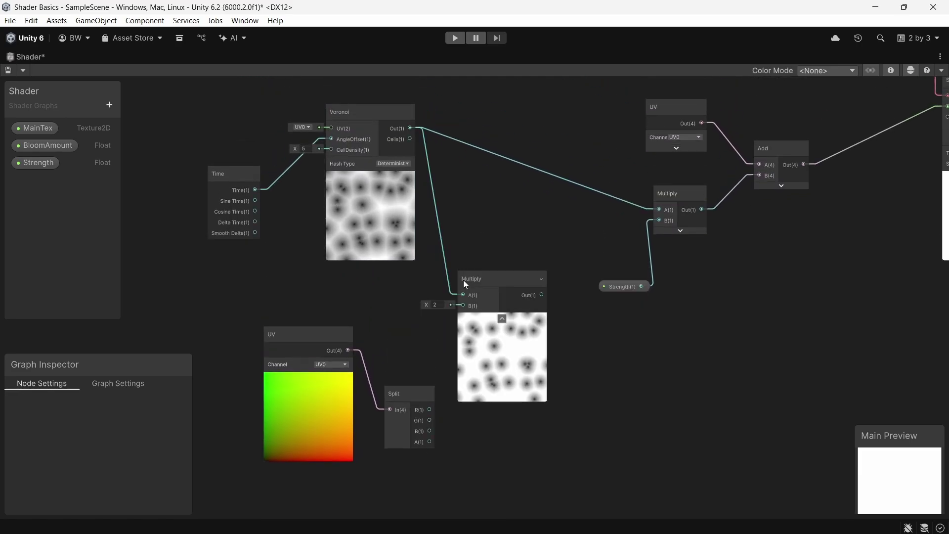
Step: Connect the Split node's G output to the new Multiply's B input and its output to the Strength Multiply's A input
left_click_drag(429, 420, 462, 305)
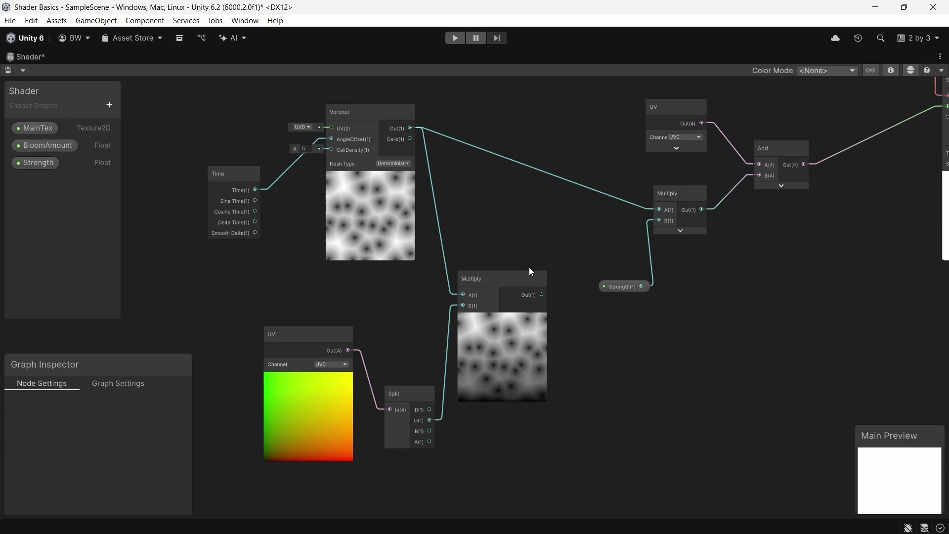
middle_click_drag(529, 271, 425, 316)
left_click_drag(438, 340, 553, 256)
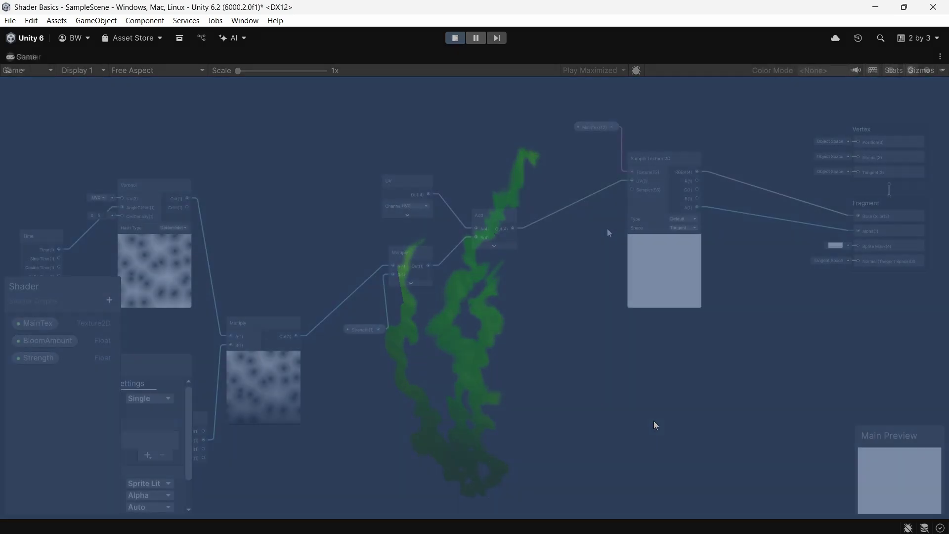
Step: Create a Position node in Object space above the Sample Texture 2D node and collapse its preview
scroll(503, 259, "up", 2)
middle_click_drag(503, 259, 332, 330)
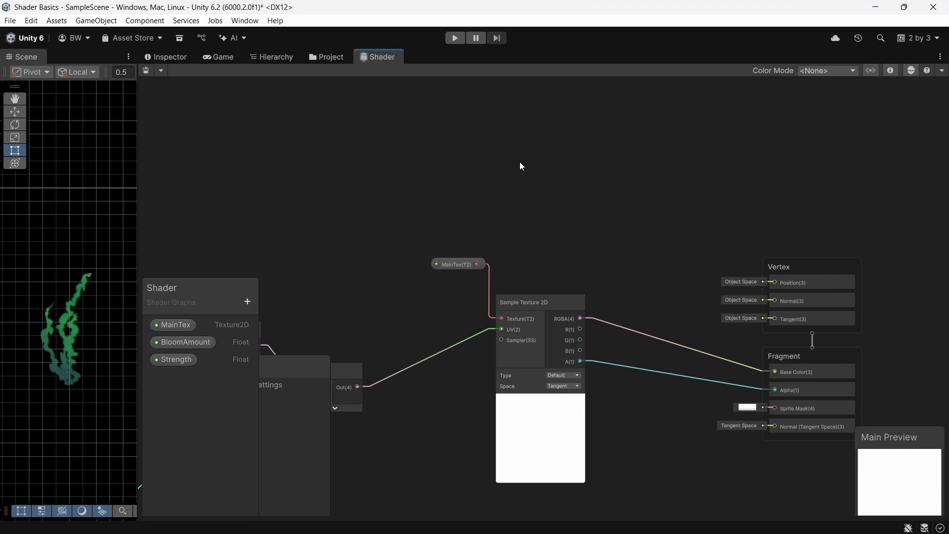
key("space")
type("pos")
key("Return")
left_click(588, 216)
left_click(588, 226)
left_click(566, 231)
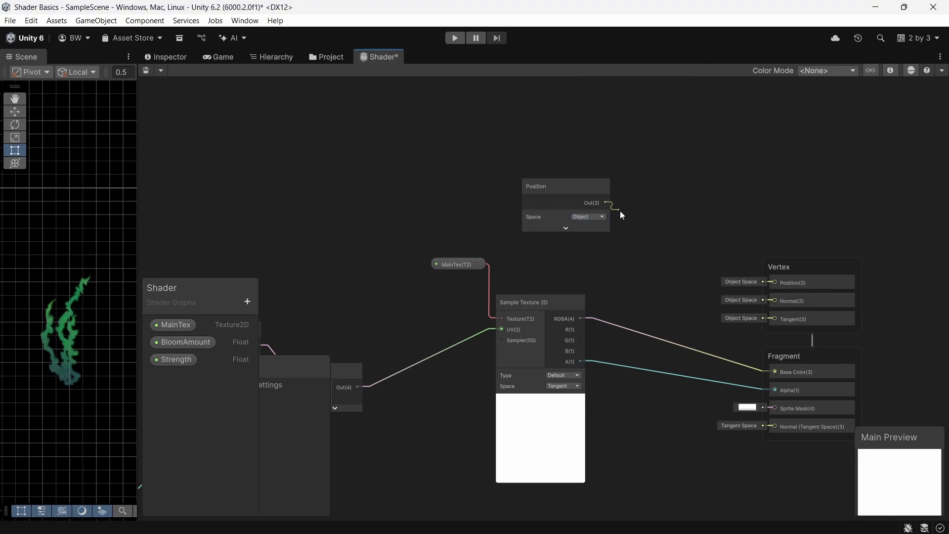
Step: Feed the Position output into the A input of a new Add node
key("space")
type("add")
key("Return")
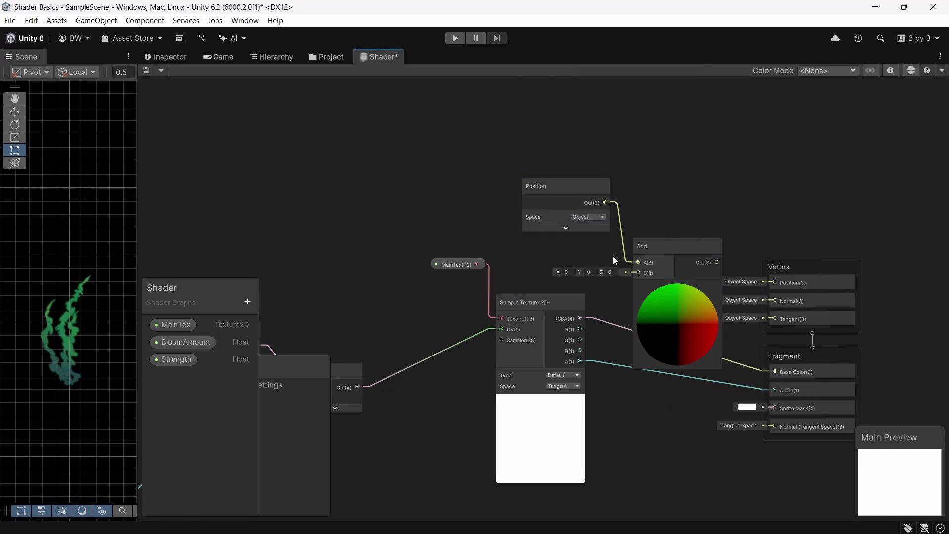
Step: Connect a new Float node of value 1 to the Add's B input and the Add output to the Vertex Position, then save the graph
key("space")
type("float")
key("Return")
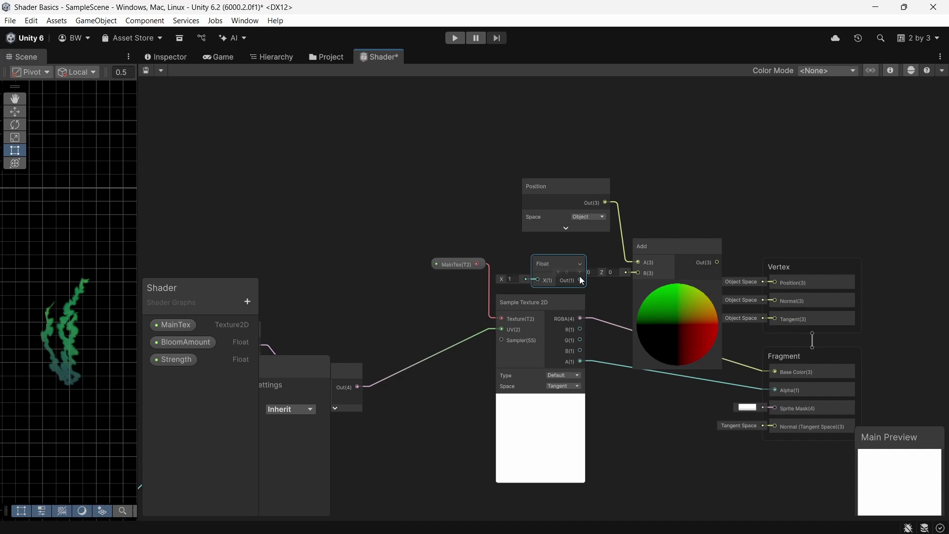
left_click_drag(580, 281, 774, 282)
left_click(677, 285)
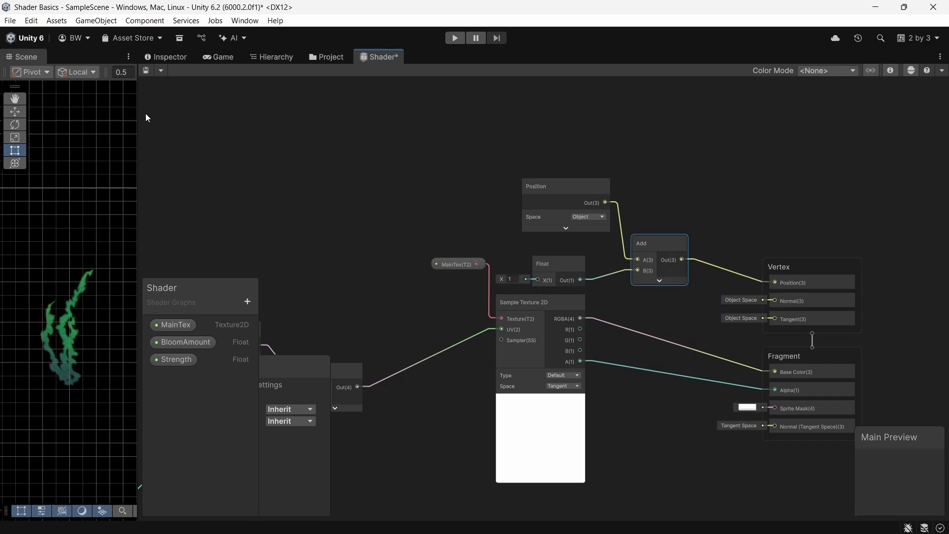
left_click(146, 71)
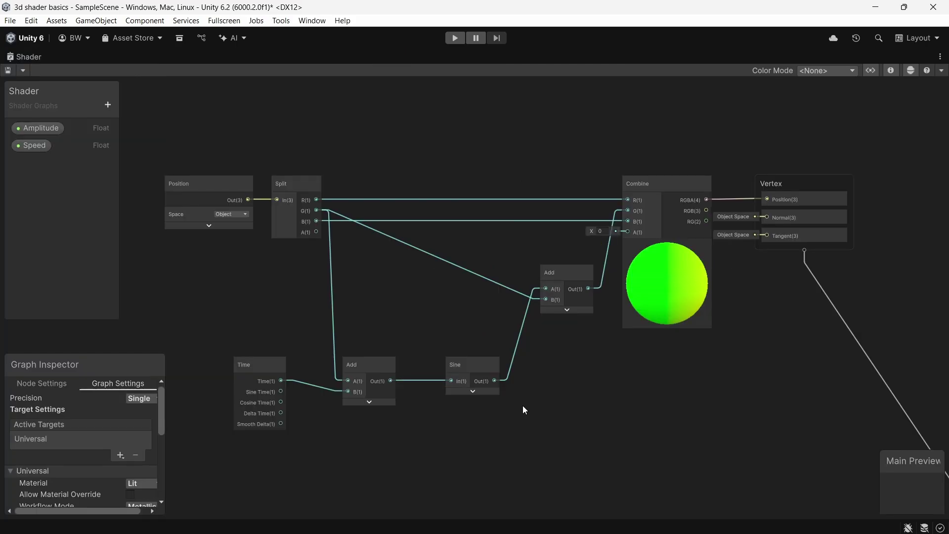
Step: Select the Sine node in the 3D shader graph and run the scene to preview the vertex animation
left_click(469, 371)
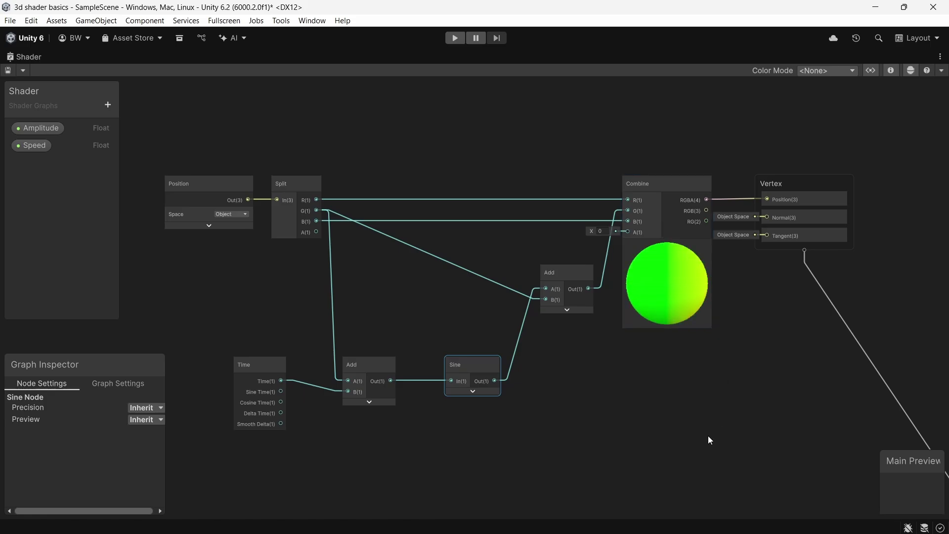
key("ctrl+p")
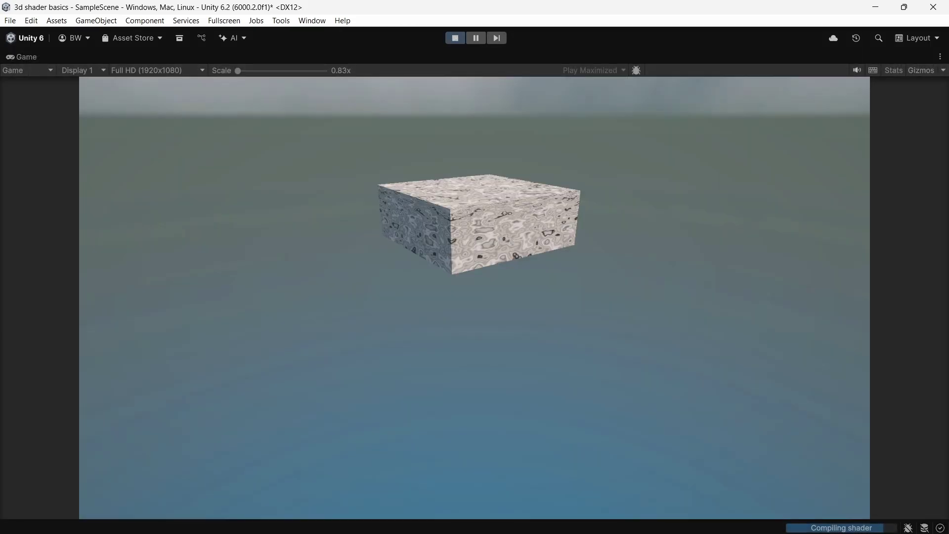